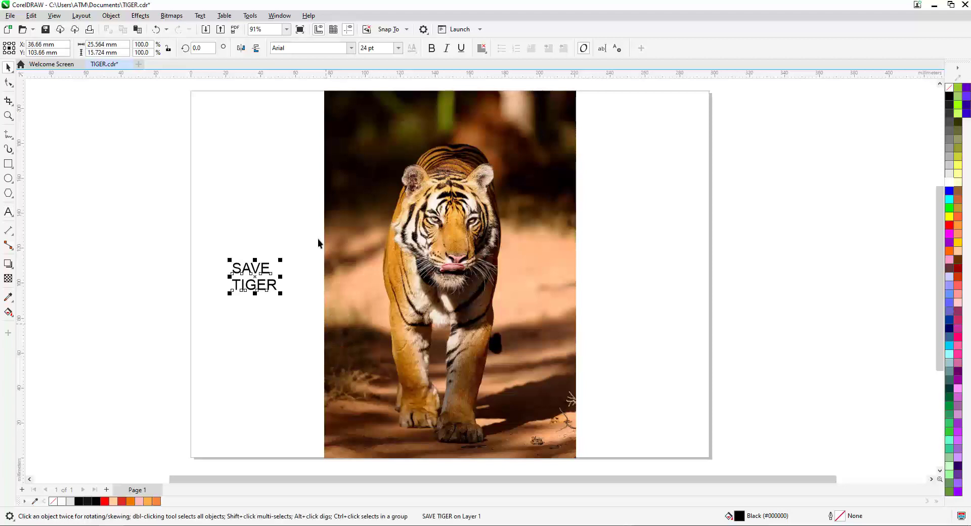
Set the SAVE TIGER text in Anton, enlarge it to about 111 pt, and position it over the photo's left side.
left_click(352, 48)
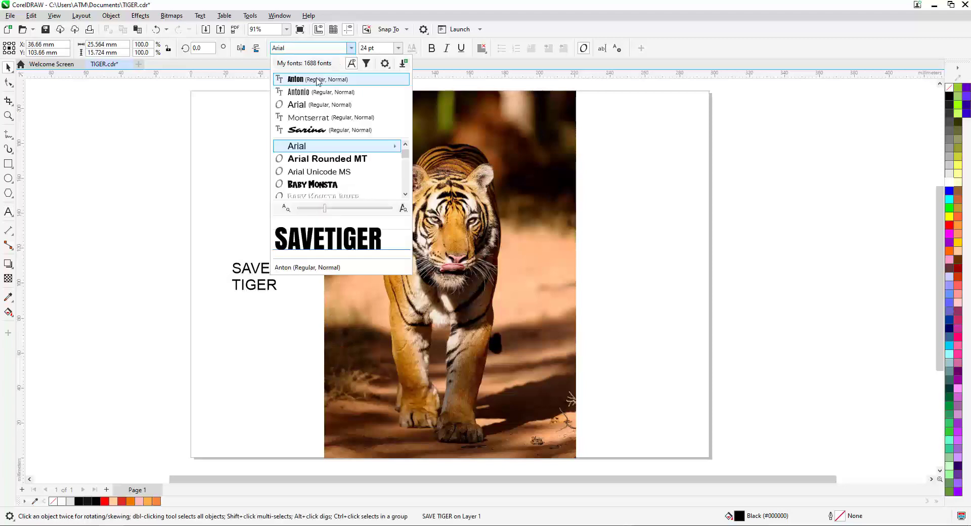
left_click(317, 79)
left_click_drag(265, 299, 373, 422)
left_click_drag(319, 403, 331, 328)
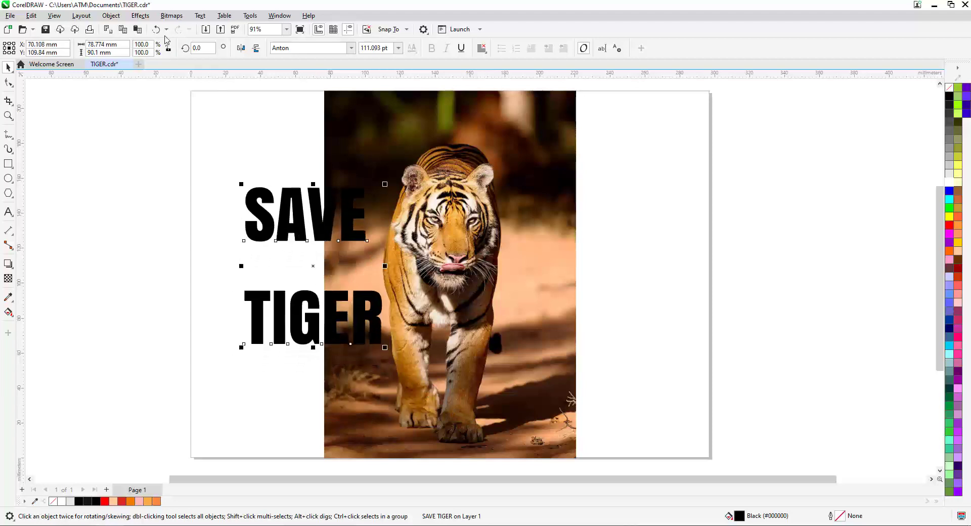
Break the SAVE TIGER text apart into two separate lines.
left_click(110, 17)
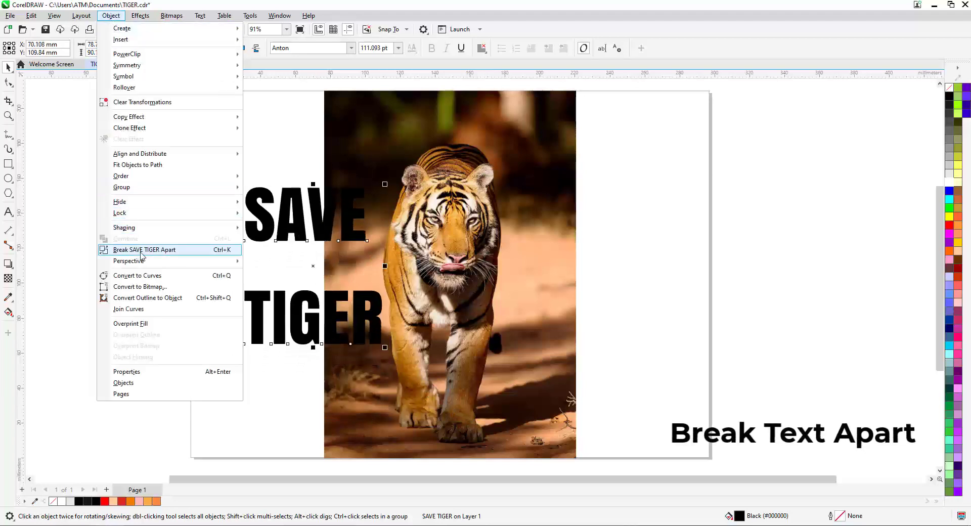
left_click(142, 253)
left_click(74, 288)
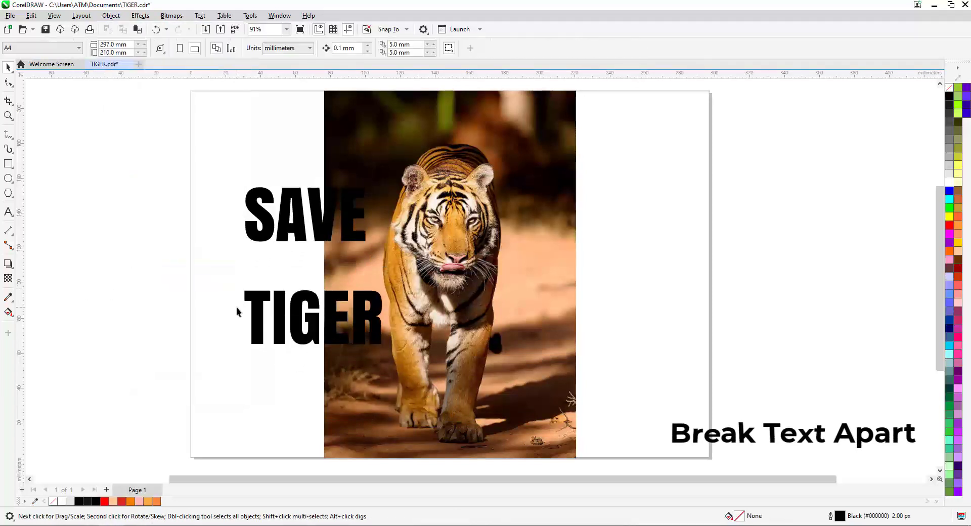
Move the word TIGER onto the photo and align it to the photo's left edge.
mouse_move(254, 322)
left_mouse_down()
mouse_move(359, 337)
mouse_move(342, 338)
left_mouse_up()
key("z")
left_click_drag(260, 274, 500, 399)
key("space")
left_click(353, 391, "shift")
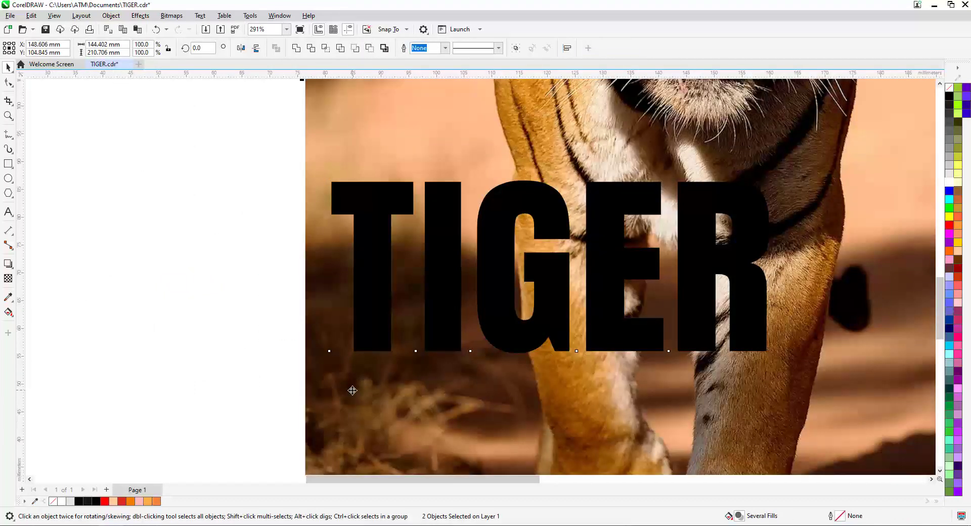
key("l")
left_click(210, 320)
key("z")
right_click(526, 323)
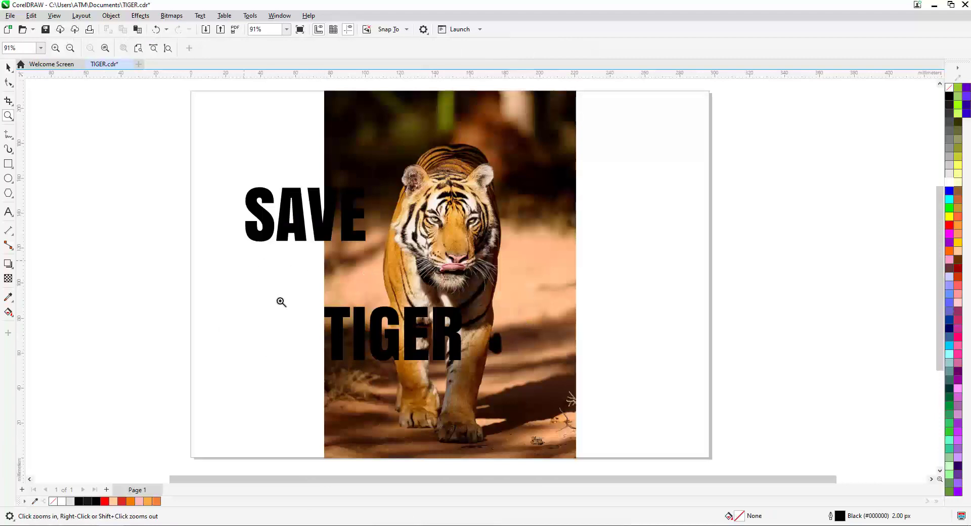
Scale the TIGER text to the photo's full width, about 144 mm, and move it slightly up.
left_click_drag(245, 262, 665, 425)
key("space")
left_click(491, 306)
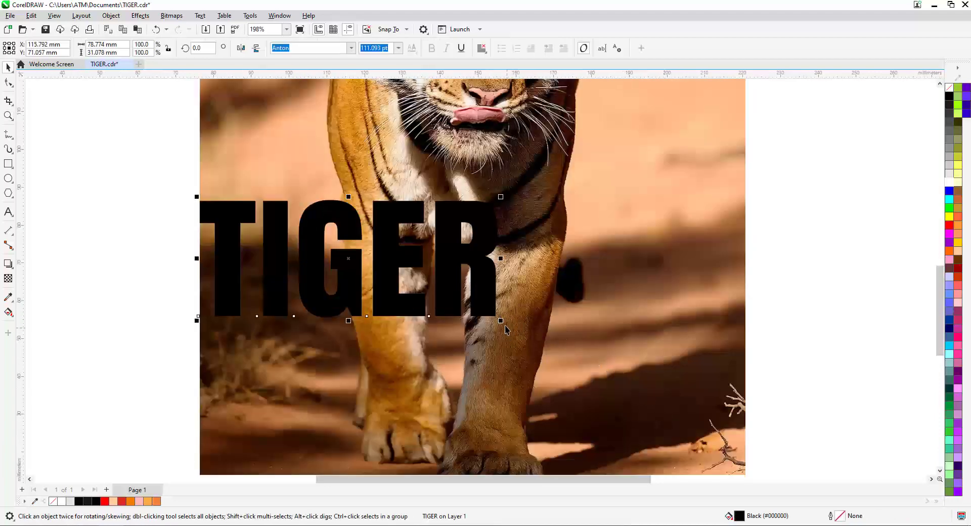
left_click_drag(500, 320, 746, 417)
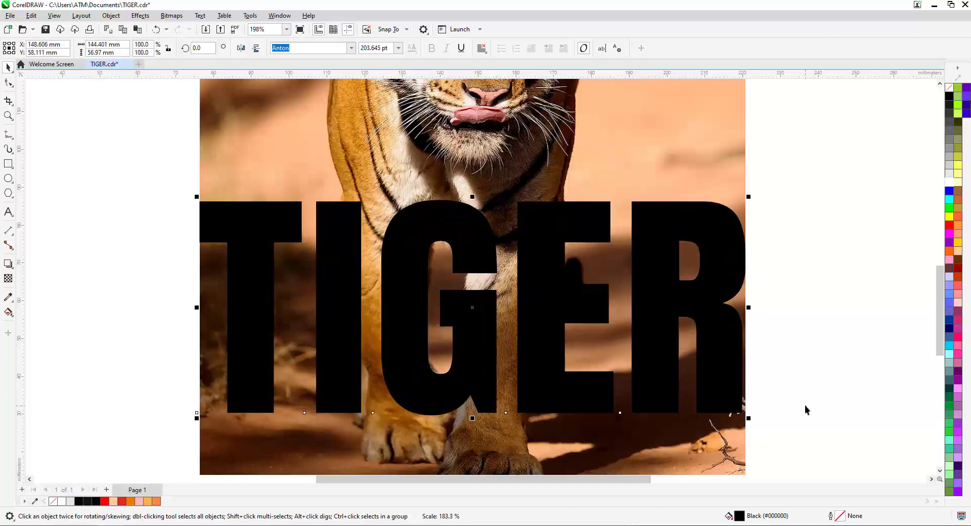
key("shift+F4")
left_click(554, 217, "shift")
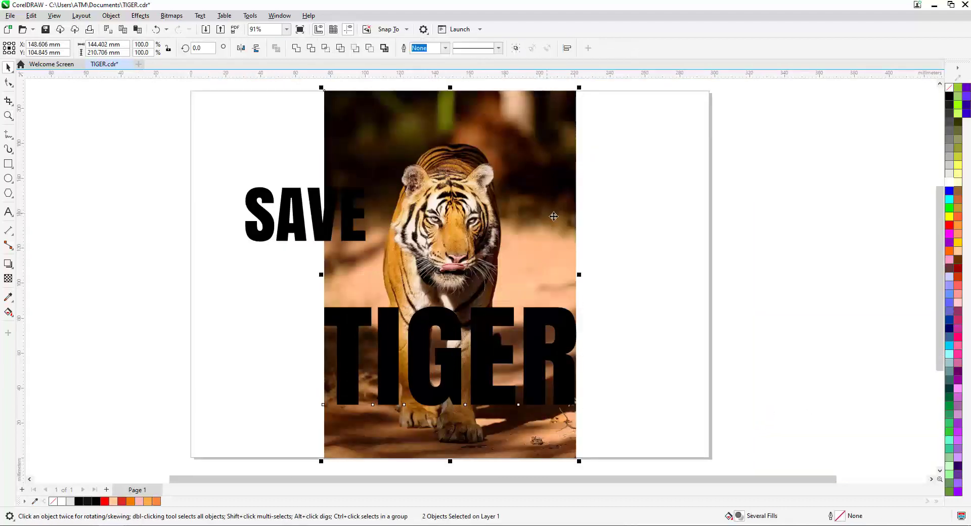
left_click(665, 338)
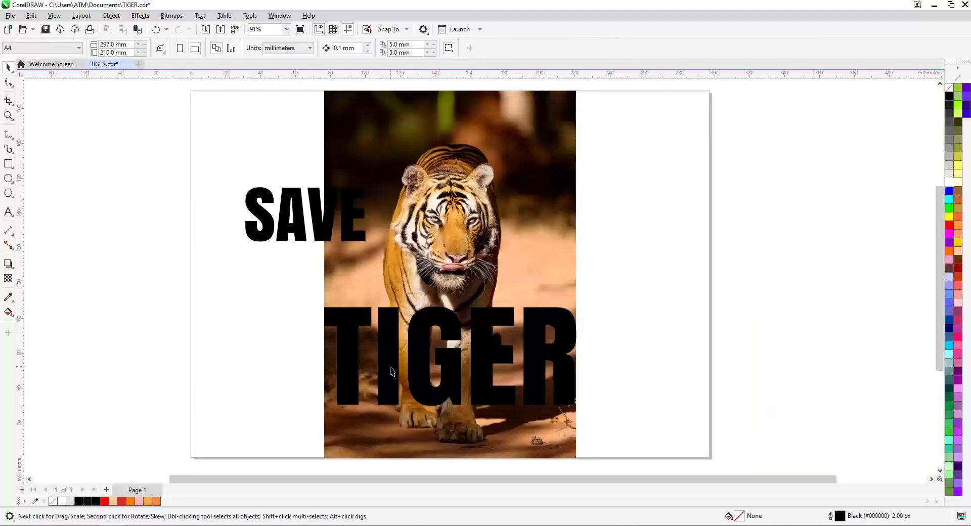
left_click_drag(394, 371, 390, 350)
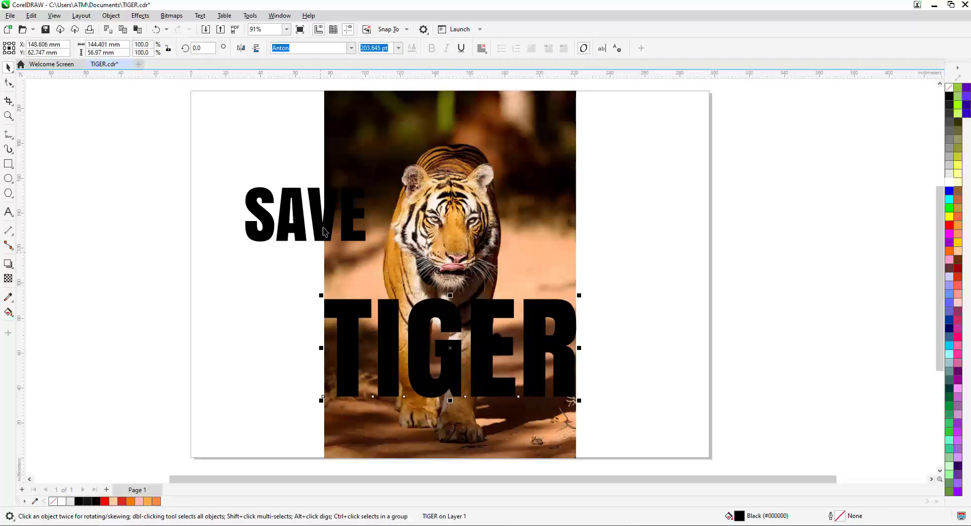
Rotate the SAVE text 90 degrees and place it above the T along the photo's left edge.
left_click_drag(340, 237, 363, 241)
left_click(363, 240)
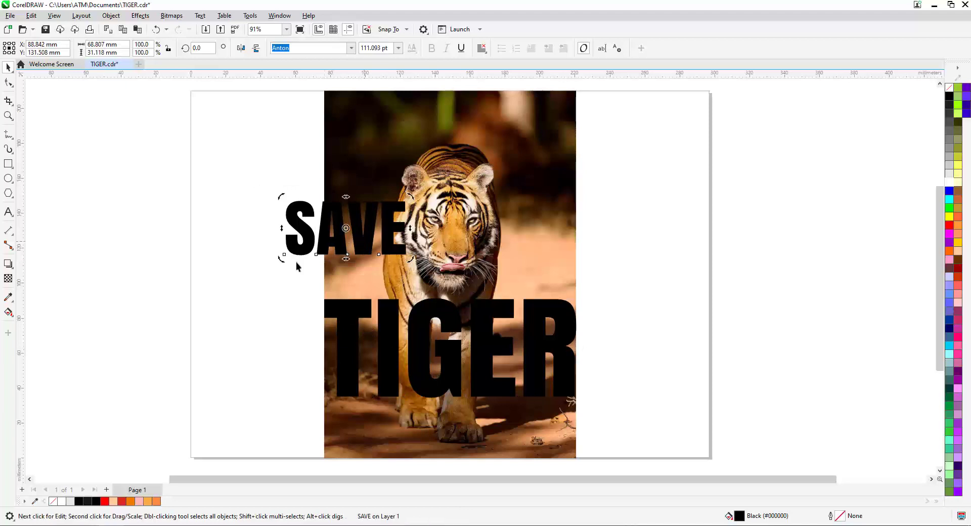
left_click_drag(277, 261, 389, 303)
left_click(265, 290)
left_click_drag(337, 278, 344, 286)
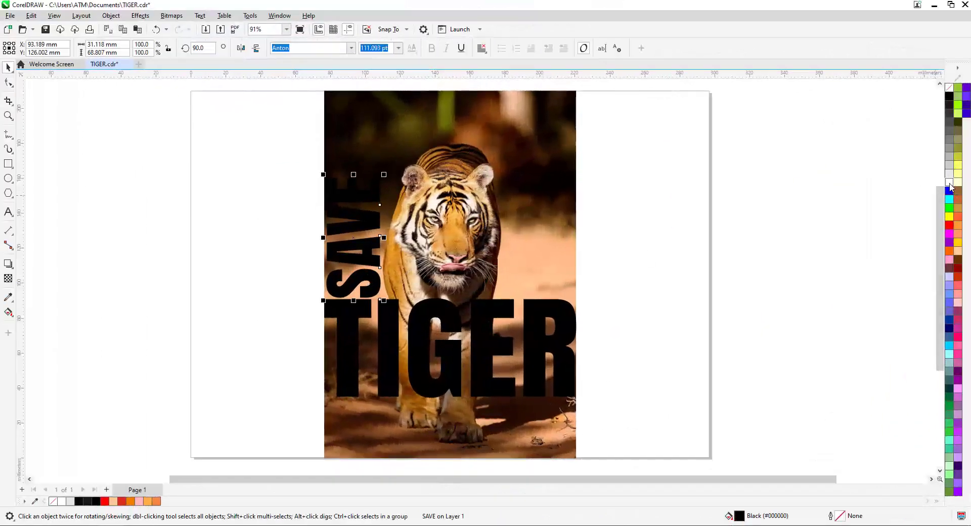
Fill the vertical SAVE text with white.
left_click(949, 184)
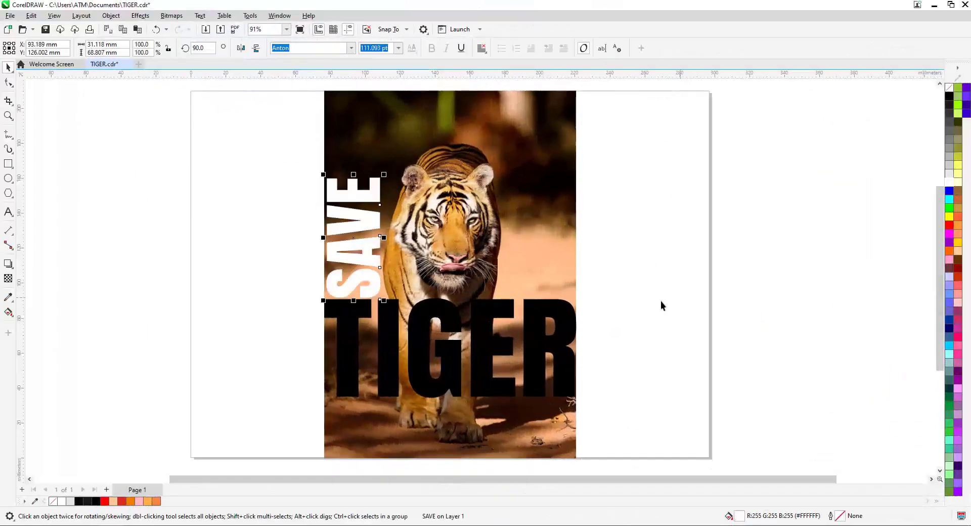
left_click(623, 306)
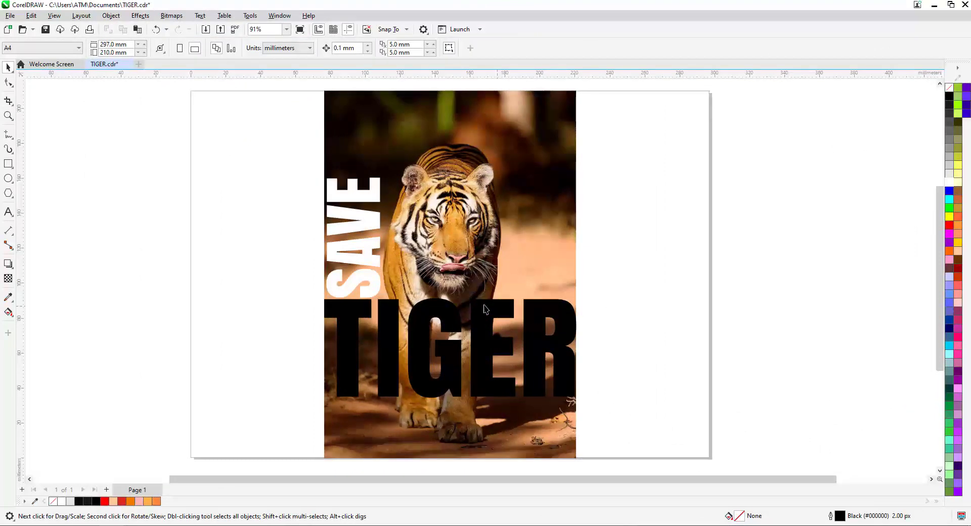
key("z")
left_click_drag(268, 265, 717, 435)
key("F3")
key("space")
Copy the tiger photo and paste a duplicate exactly over the original.
left_click(528, 167)
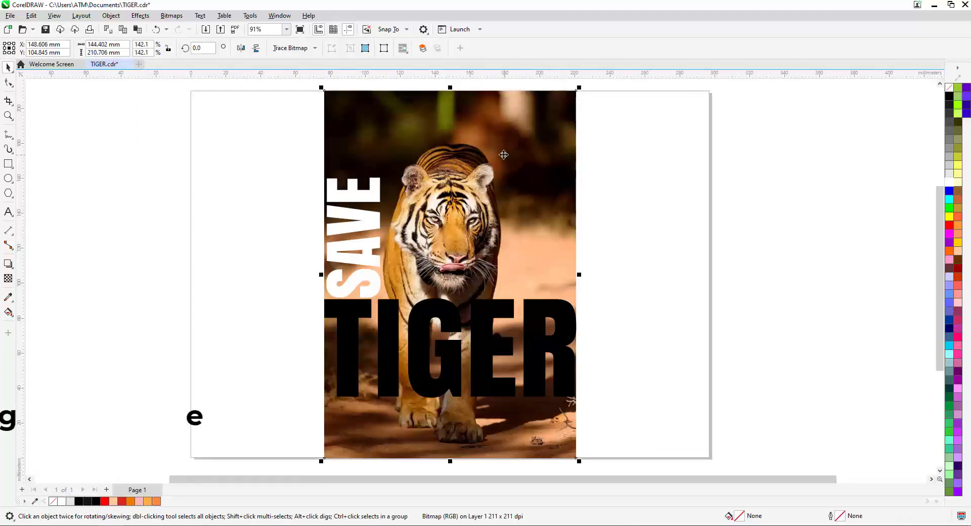
left_click(29, 18)
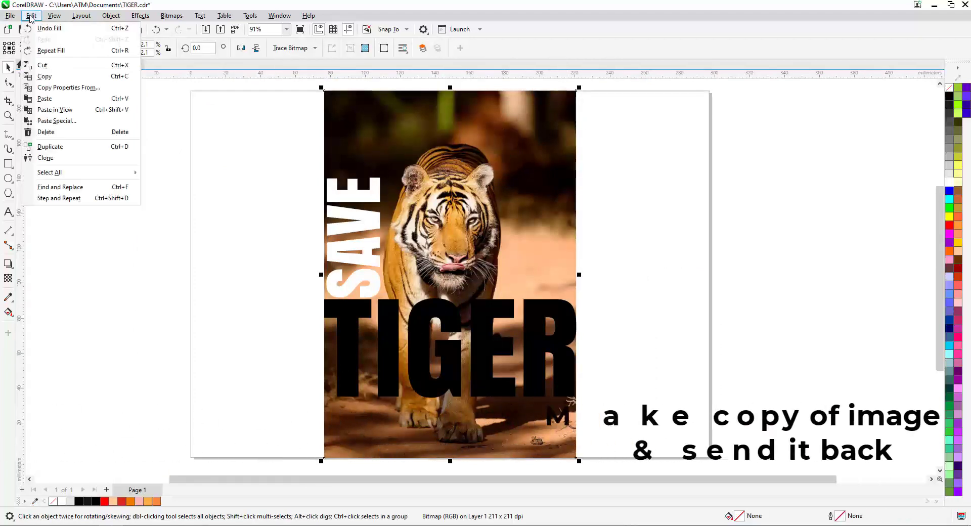
left_click(44, 77)
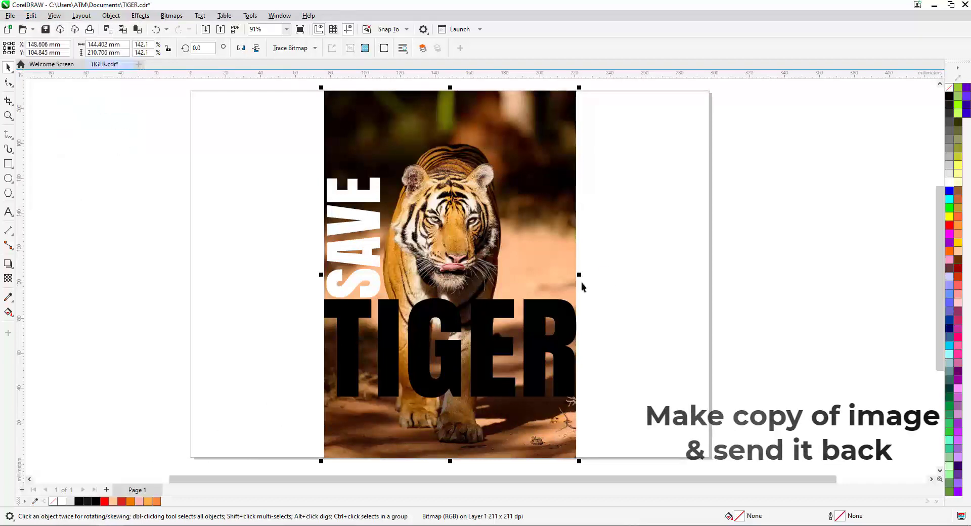
left_click(31, 16)
left_click(50, 100)
Send the duplicate tiger photo behind the SAVE and TIGER text.
key("shift+Page_Down")
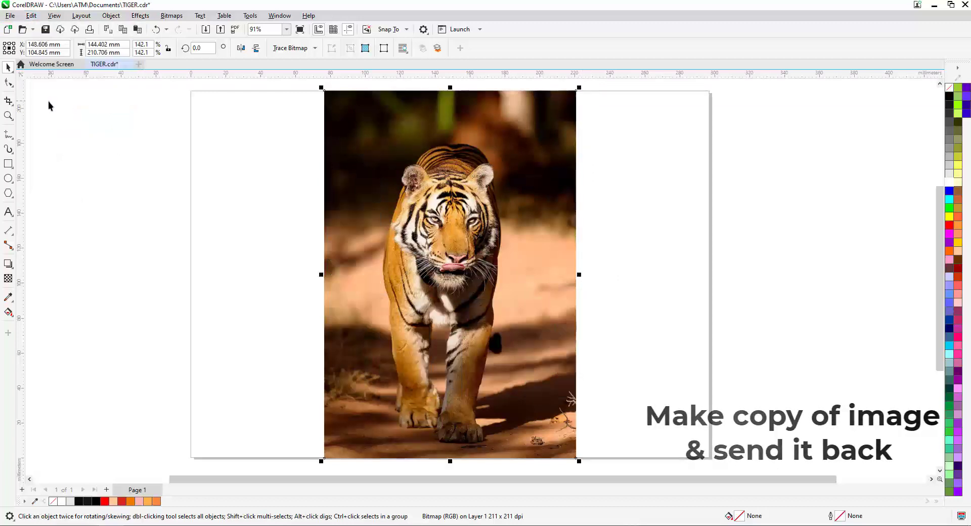
left_click_drag(357, 174, 661, 188)
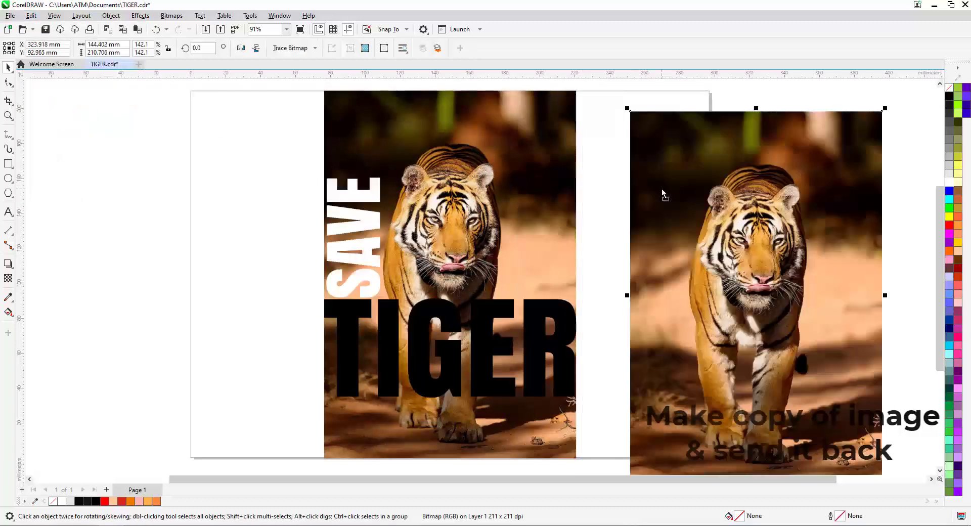
key("ctrl+z")
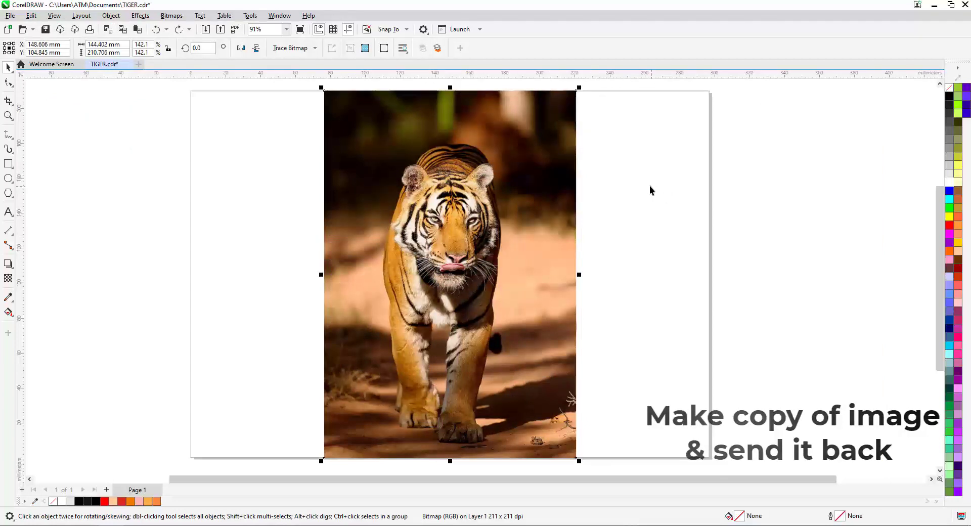
key("ctrl+Page_Down")
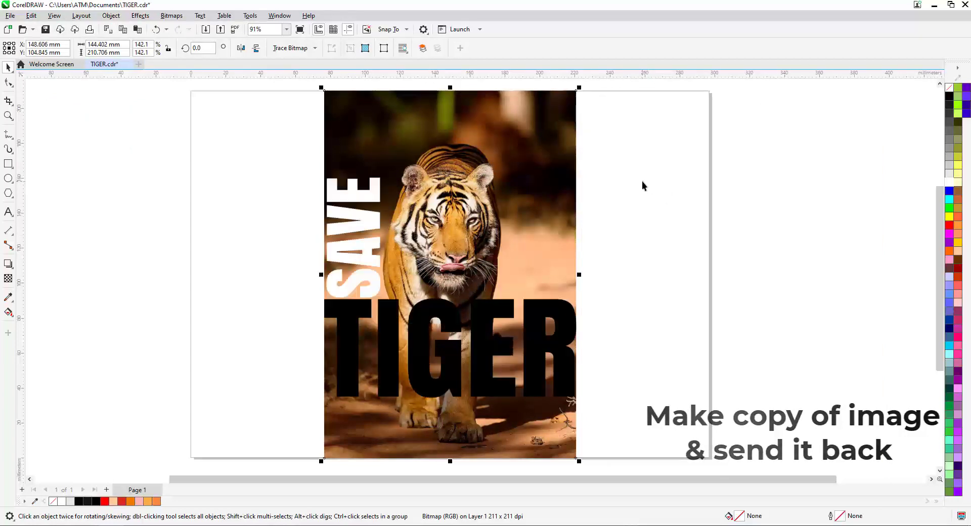
left_click(644, 212)
Place the upper tiger photo inside the TIGER text as a PowerClip.
left_click(490, 134)
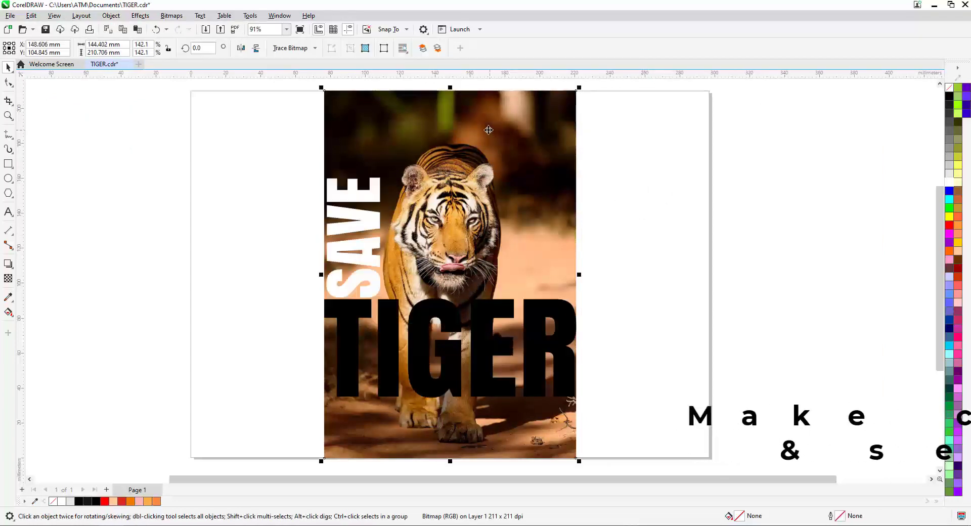
left_click_drag(425, 128, 671, 150)
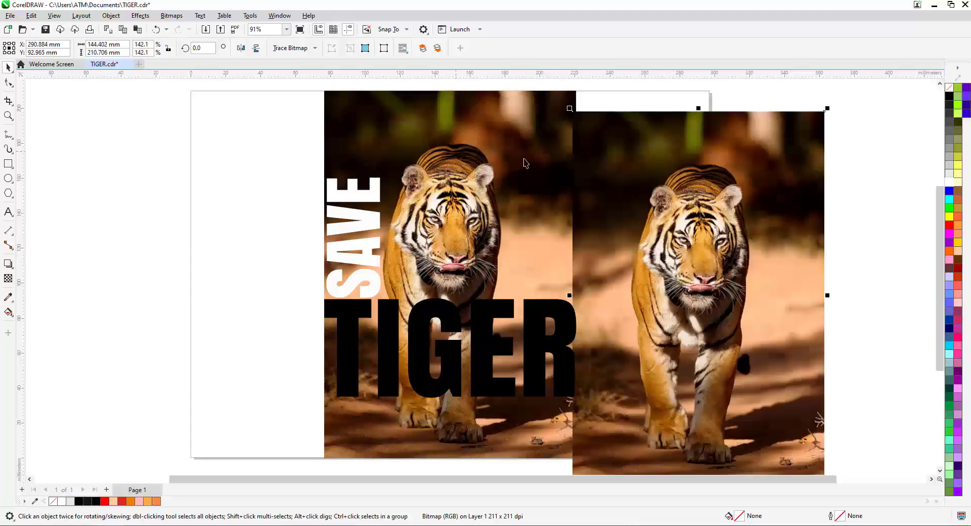
key("ctrl+z")
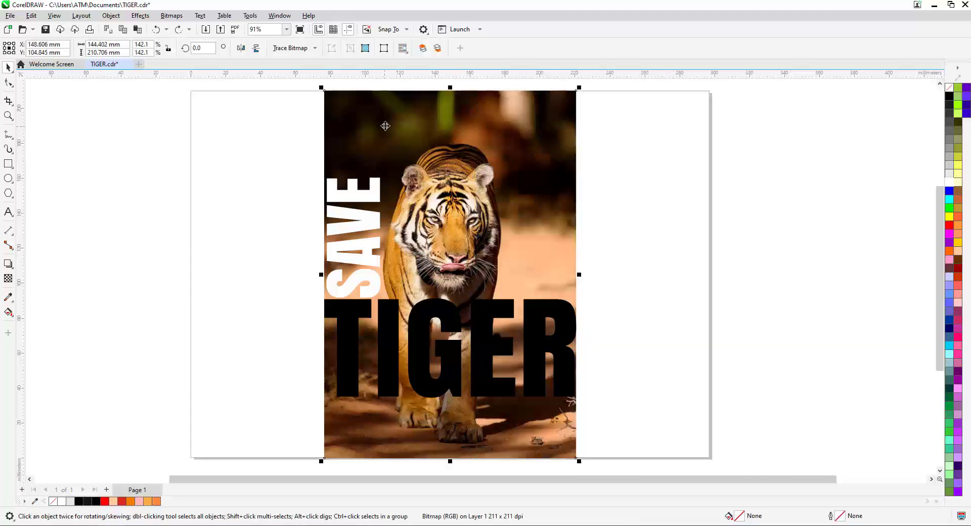
left_click(110, 16)
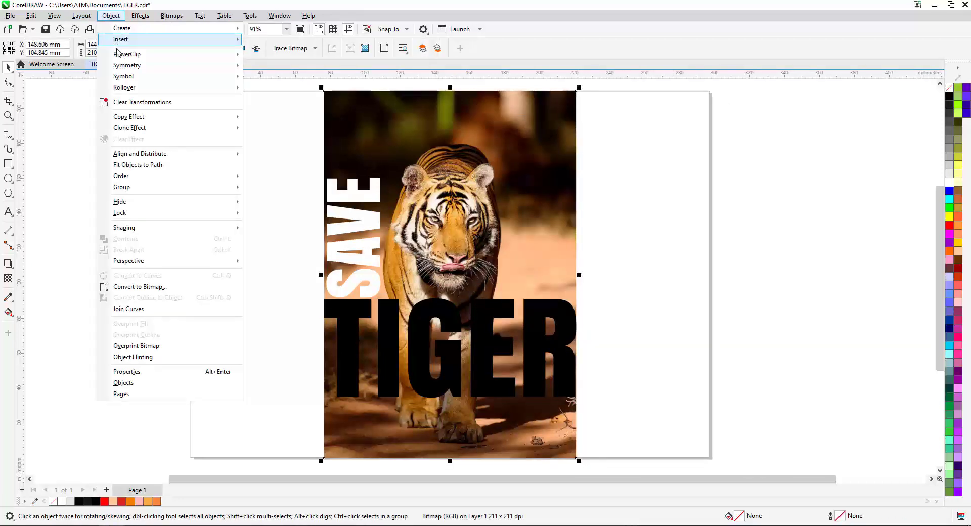
mouse_move(122, 55)
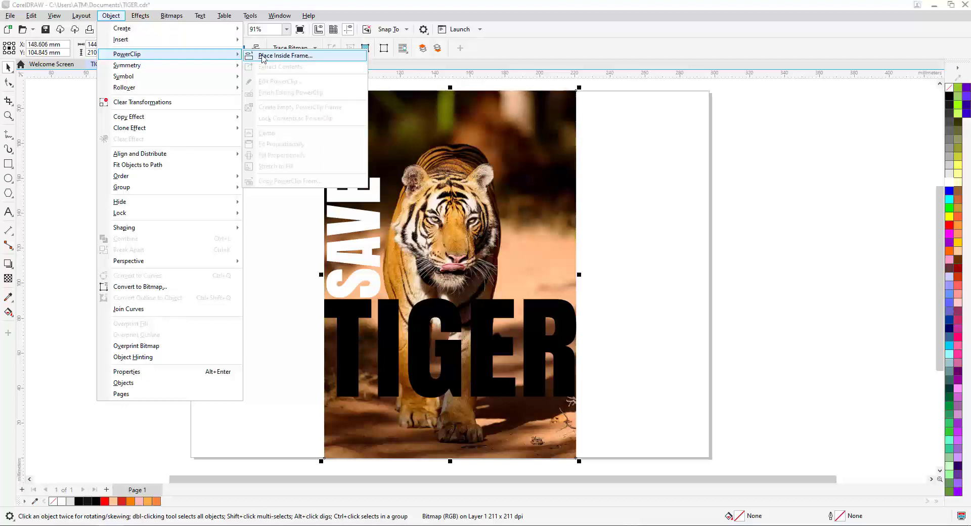
left_click(312, 57)
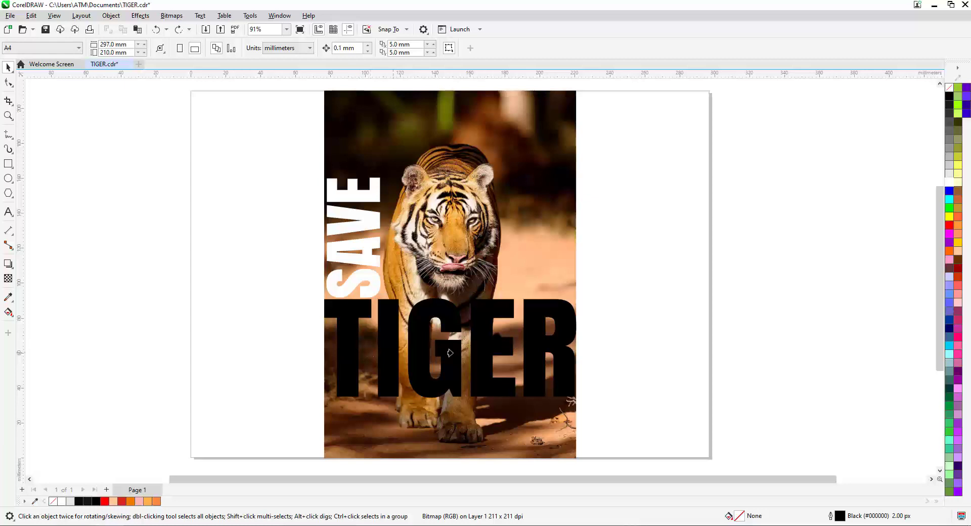
left_click(348, 364)
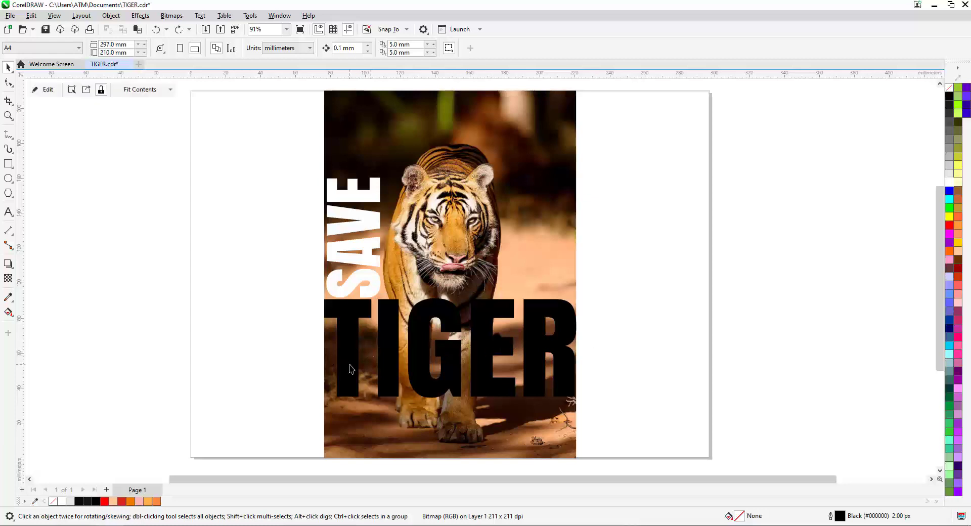
left_click(674, 357)
Give the photo-filled TIGER text a white outline.
key("z")
left_click_drag(283, 288, 663, 410)
key("space")
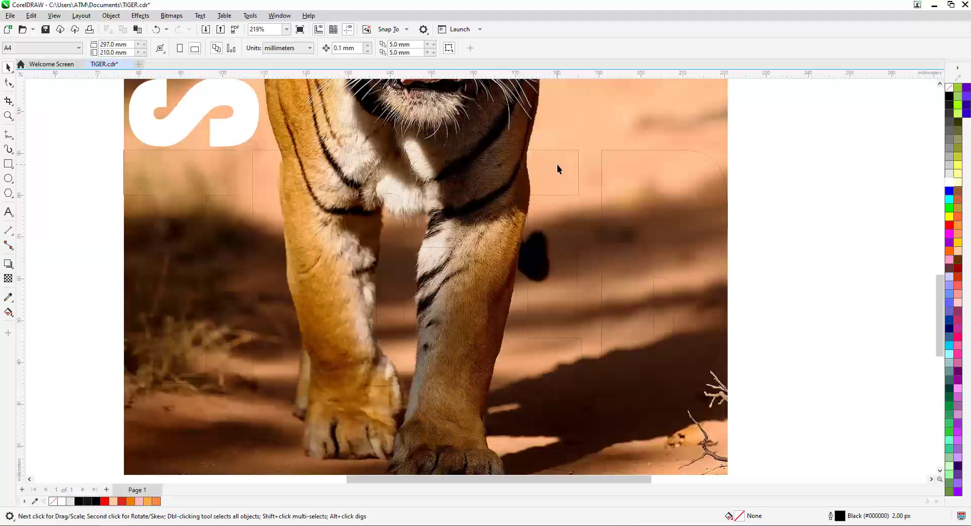
left_click(557, 165)
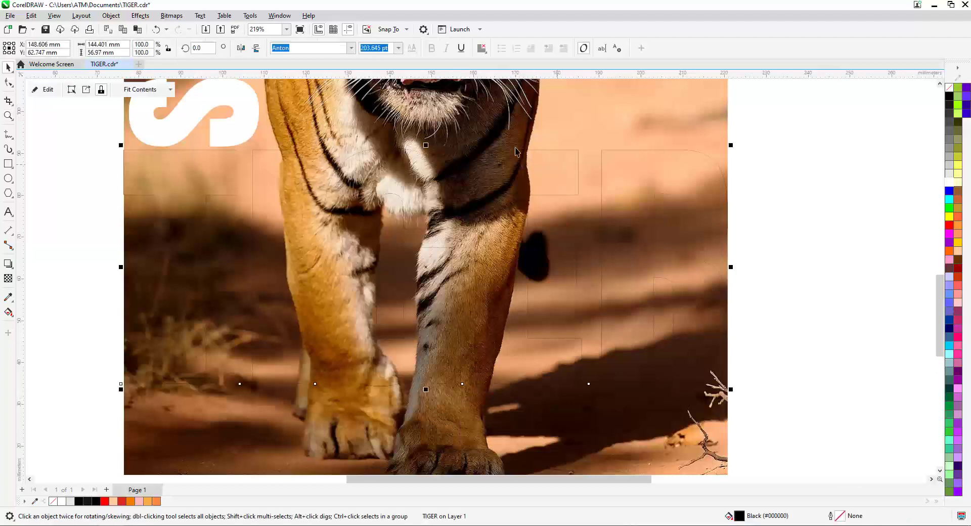
right_click(949, 183)
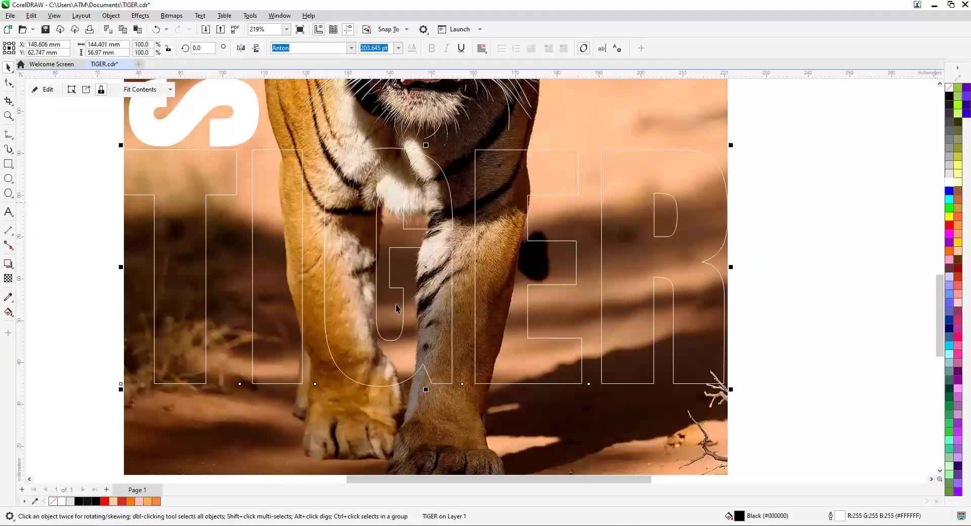
Move the TIGER text aside to inspect its photo fill, undo the move, and reselect the text.
left_click_drag(391, 338, 739, 277)
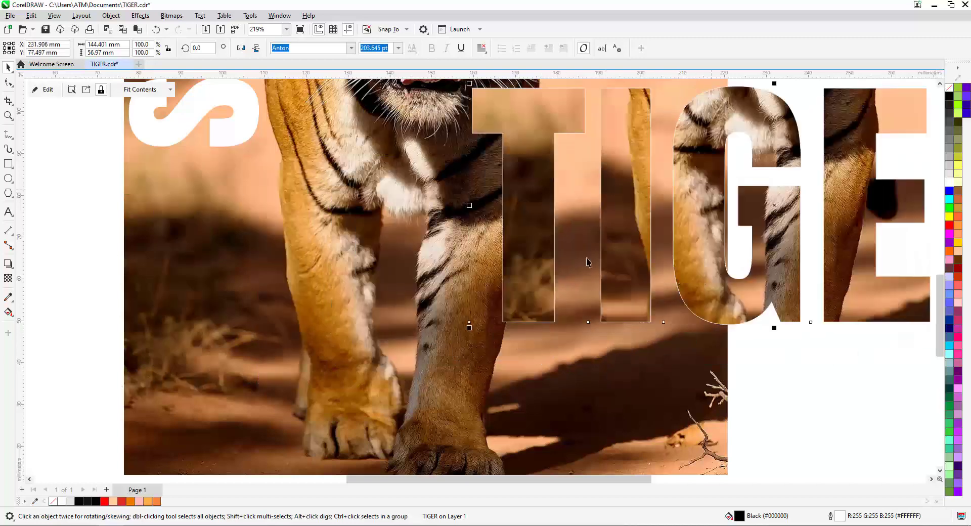
key("ctrl+z")
left_click(777, 309)
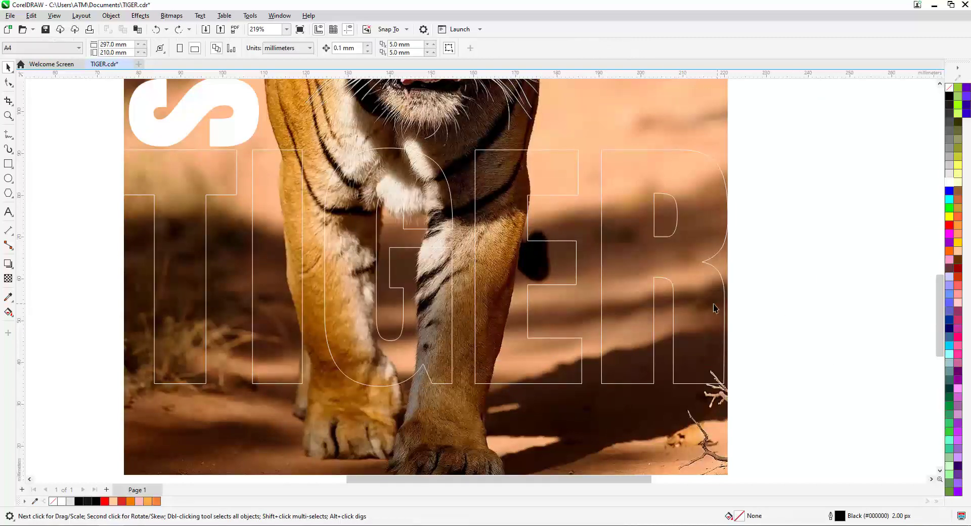
left_click(715, 307)
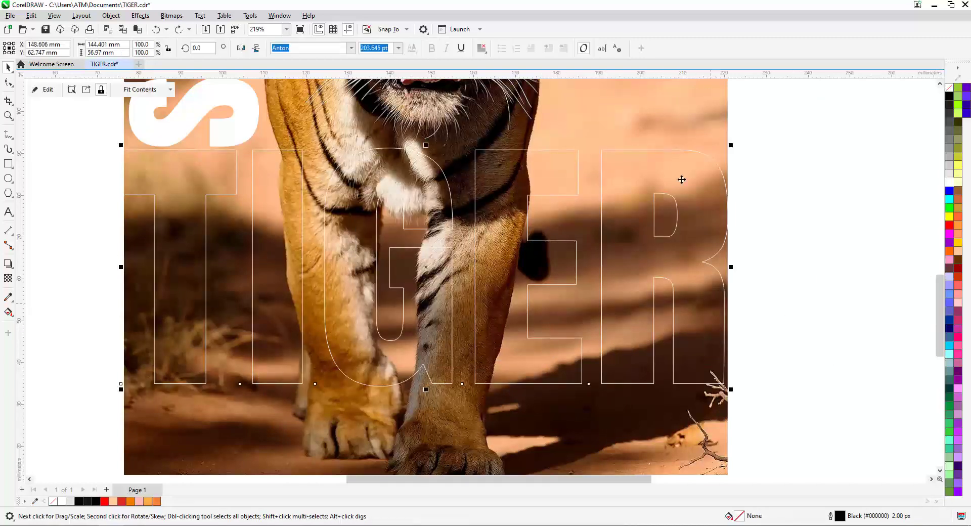
Set the outline width of the TIGER text to 8.0 px.
double_click(830, 515)
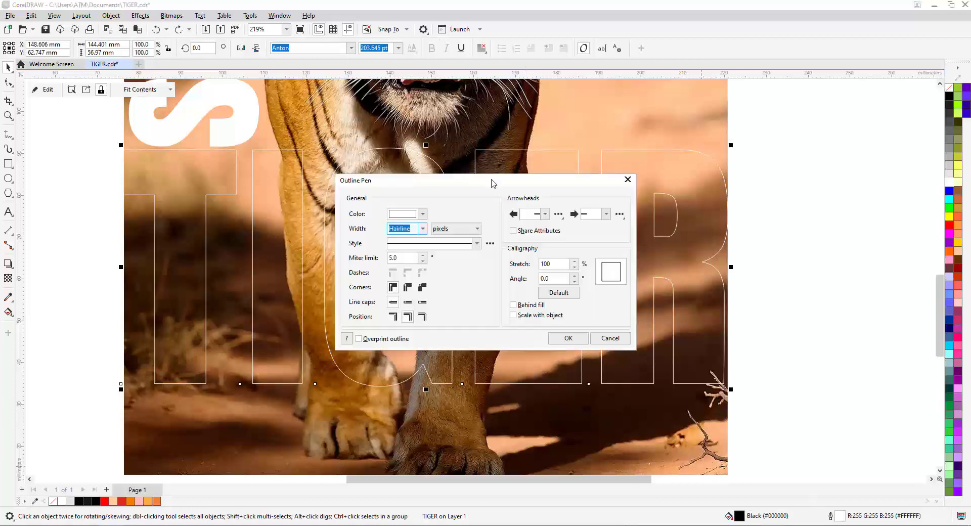
left_click_drag(493, 183, 734, 128)
left_click(663, 170)
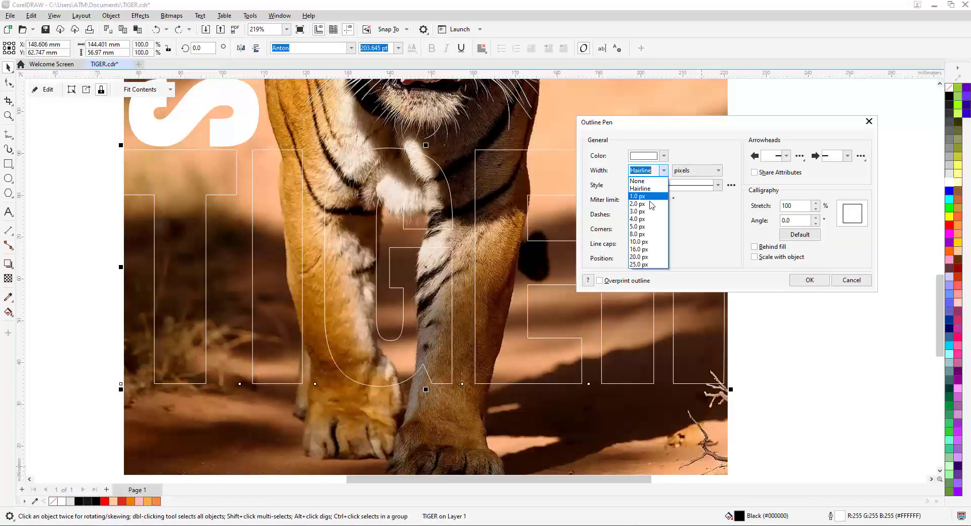
left_click(642, 235)
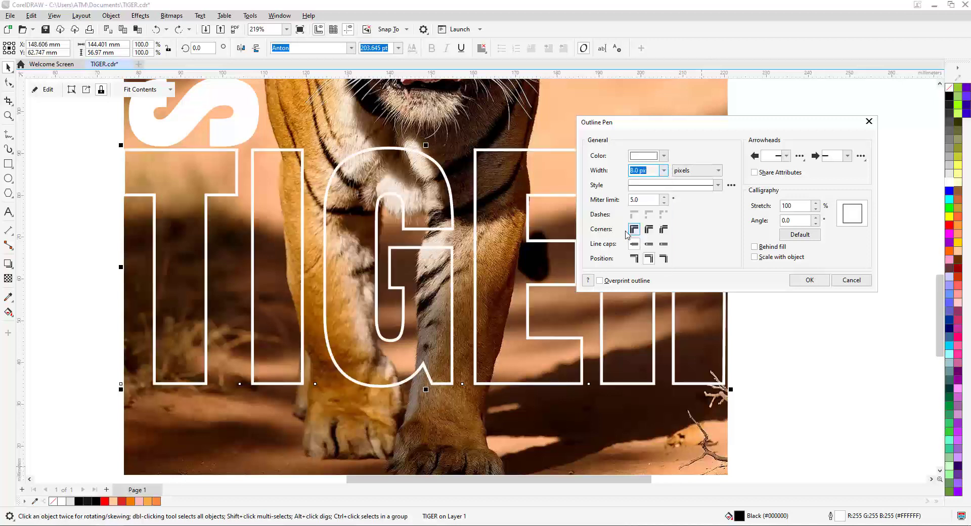
left_click(810, 280)
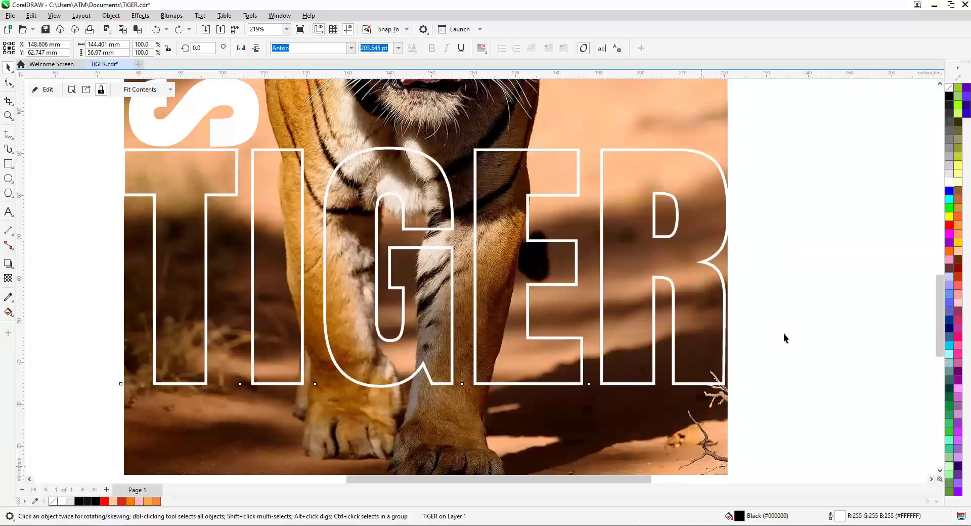
left_click(782, 339)
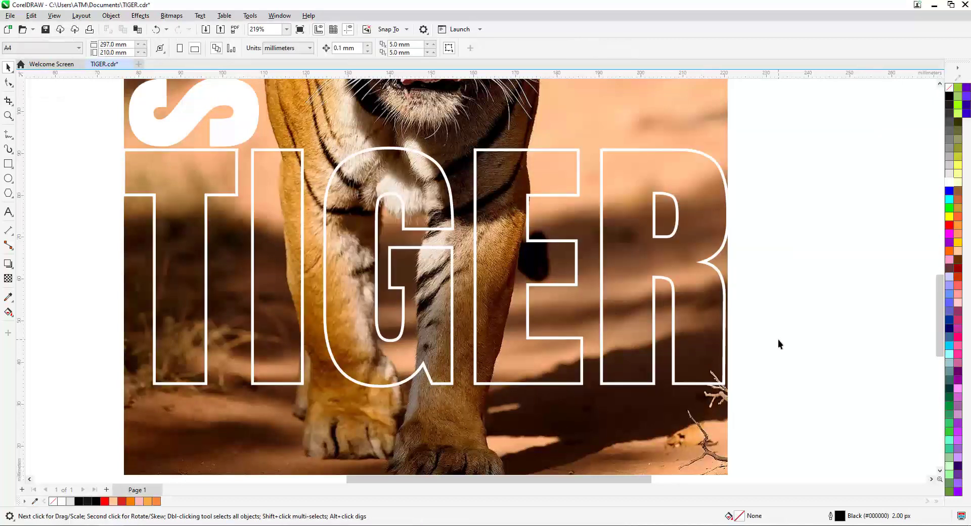
Add a black Multiply drop shadow below the TIGER text, with its opacity raised to about 95.
left_click(282, 339)
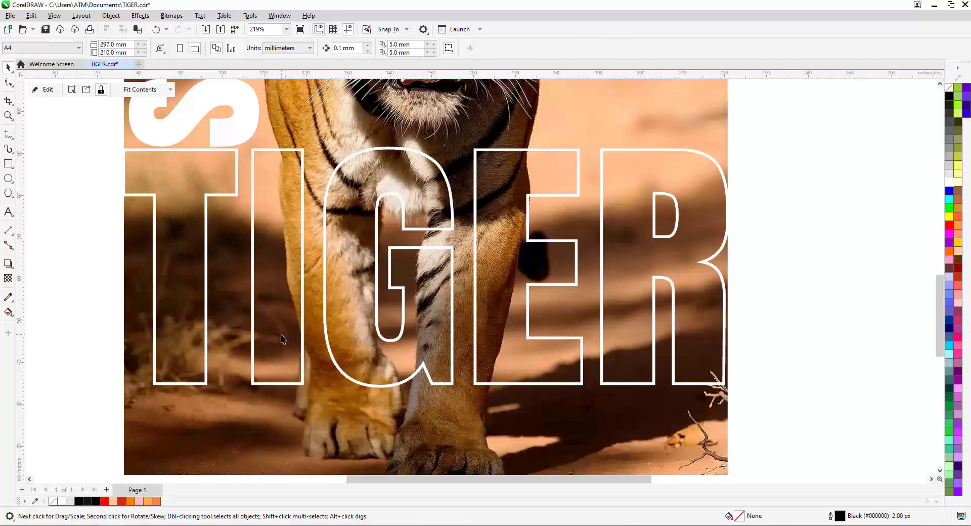
left_click(7, 263)
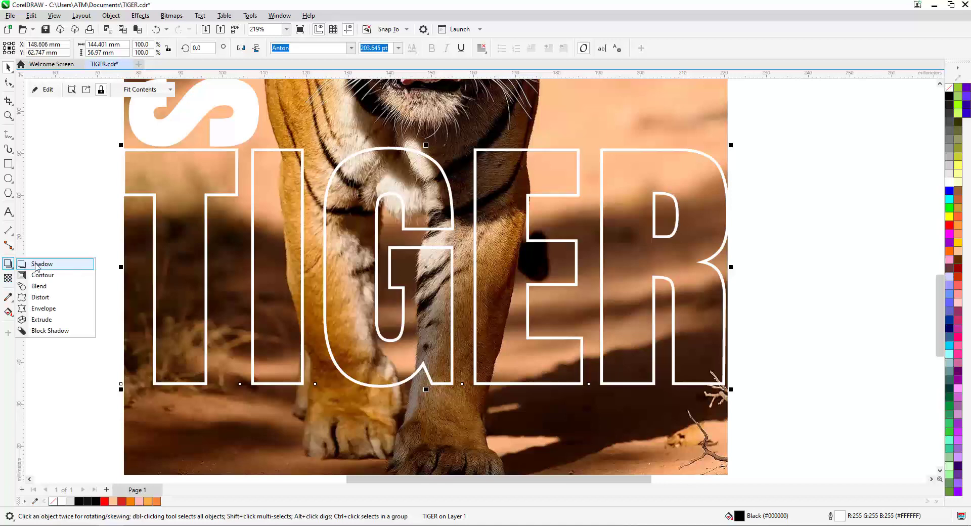
left_click(37, 264)
left_click_drag(426, 267, 421, 395)
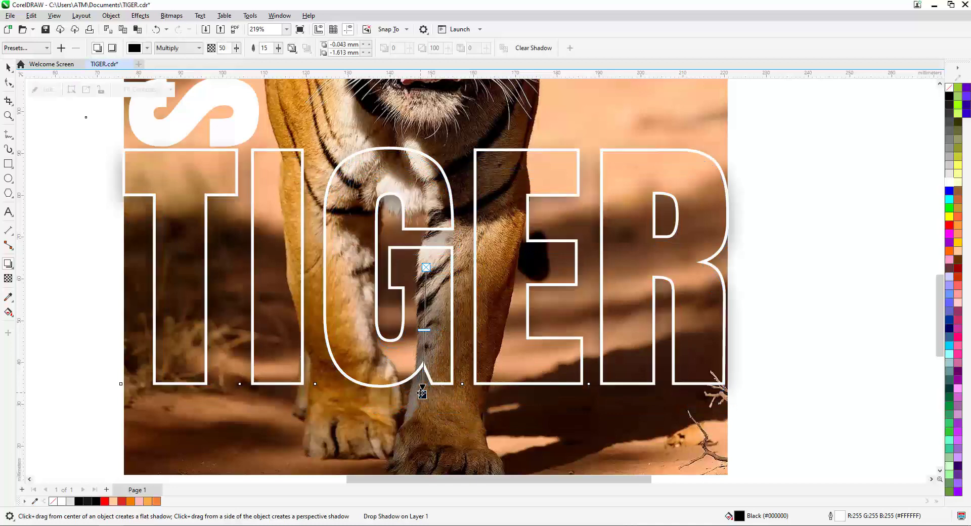
left_click_drag(423, 330, 420, 382)
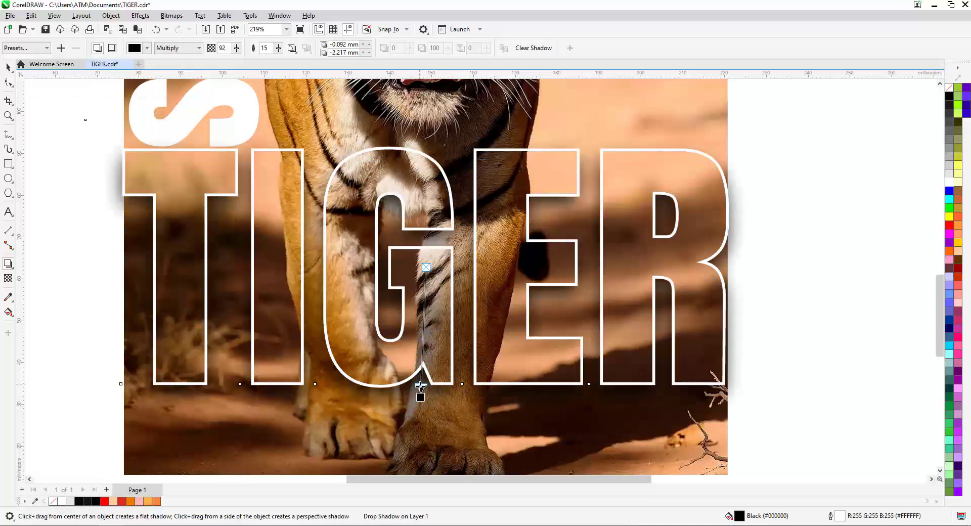
key("z")
key("F4")
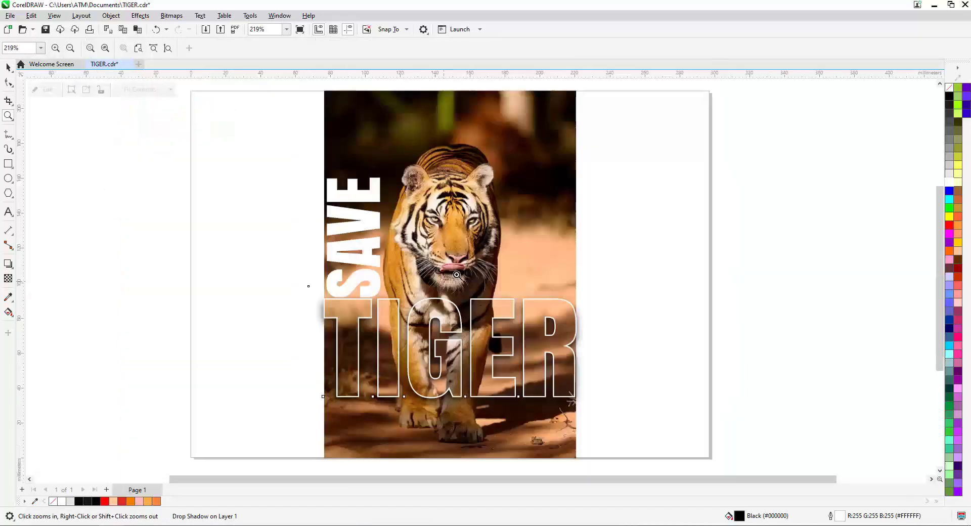
left_click_drag(327, 278, 673, 430)
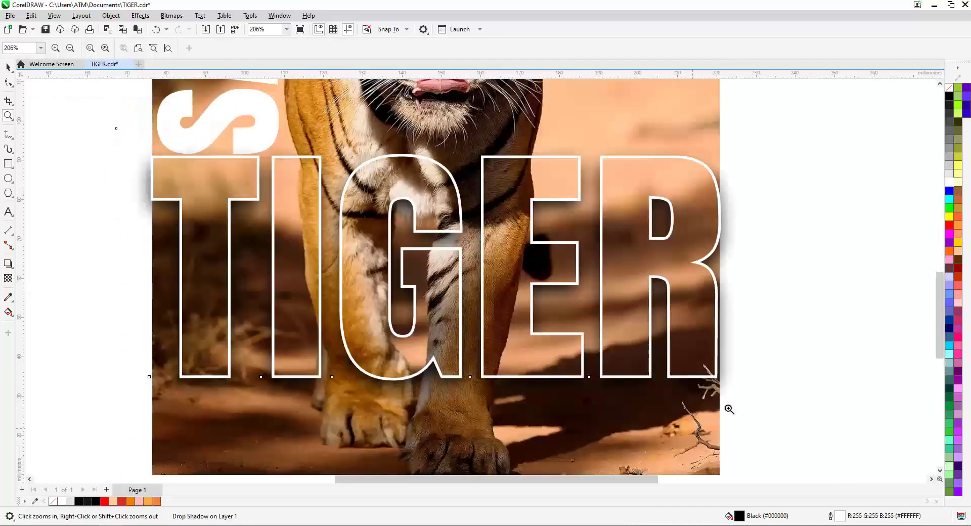
left_click(809, 346)
Apply the Inner Glow shadow preset to the TIGER text and raise its opacity to about 97 with a width of 6.
left_click(693, 300)
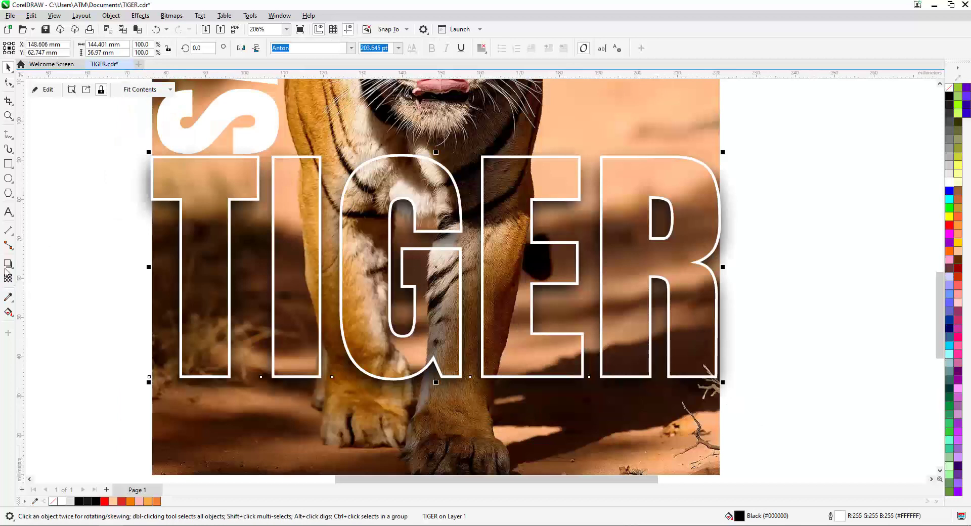
left_click(8, 265)
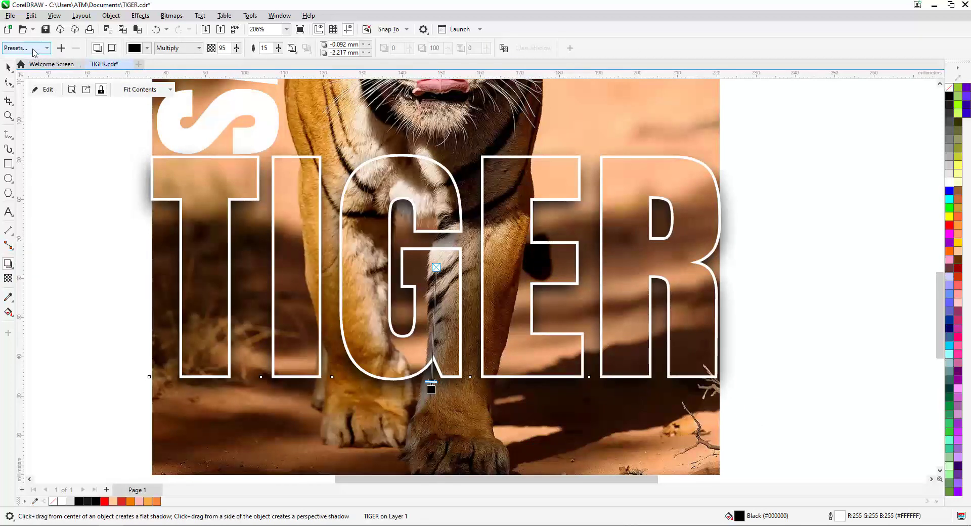
left_click(34, 49)
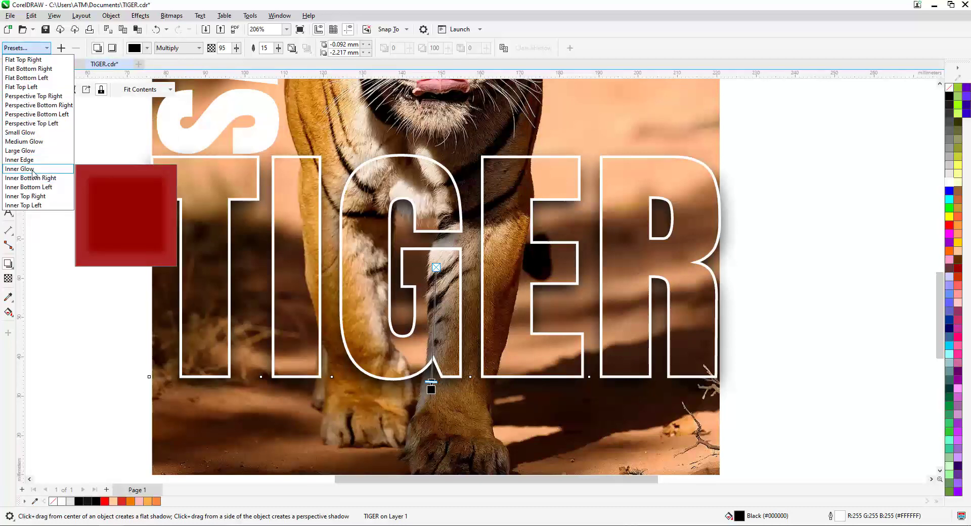
left_click(33, 169)
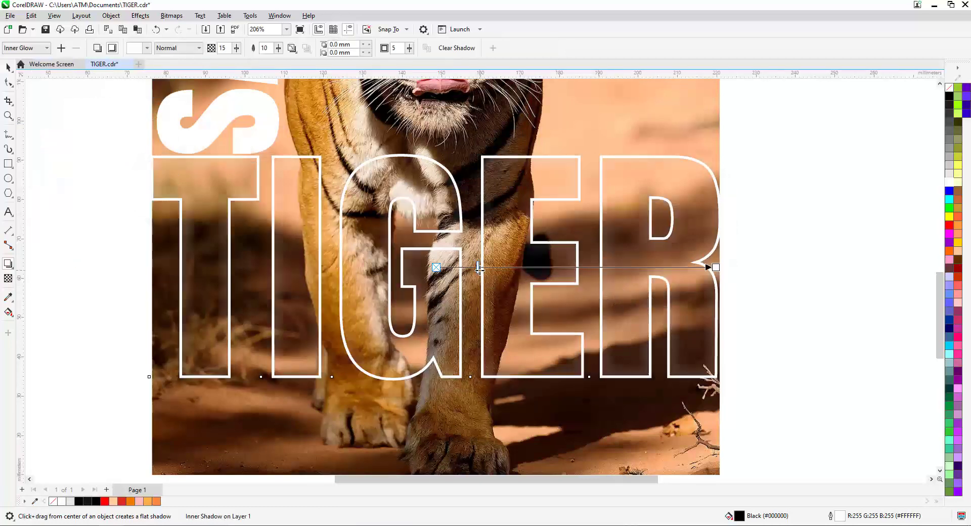
left_click_drag(478, 268, 598, 268)
left_click_drag(668, 268, 697, 271)
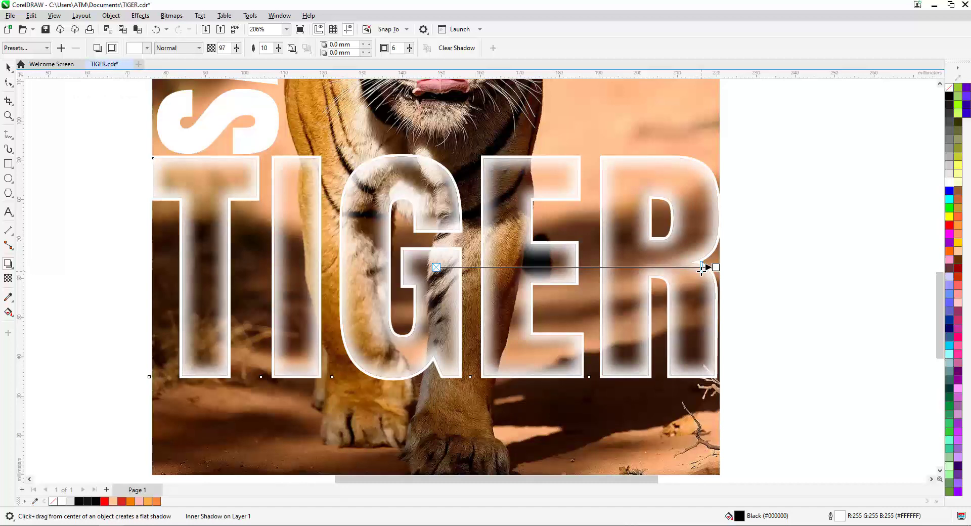
key("space")
left_click(769, 289)
key("z")
key("F4")
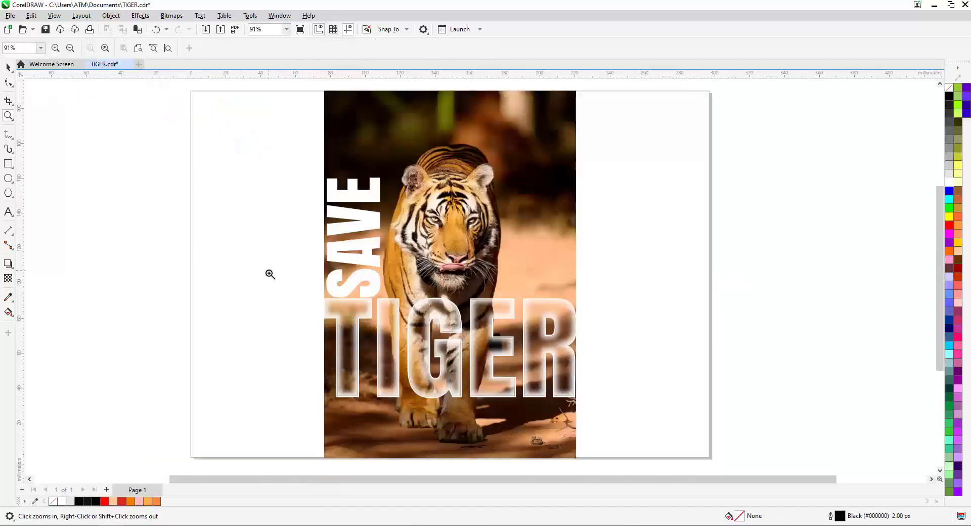
Change the inner shadow colour of the TIGER text to black from the CMYK palette.
left_click_drag(270, 274, 670, 418)
key("space")
left_click(526, 363)
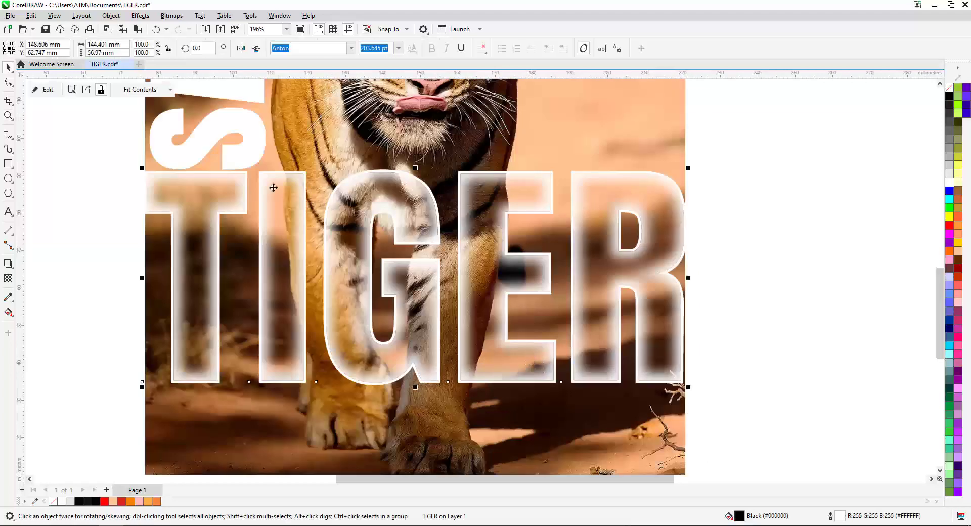
left_click(7, 264)
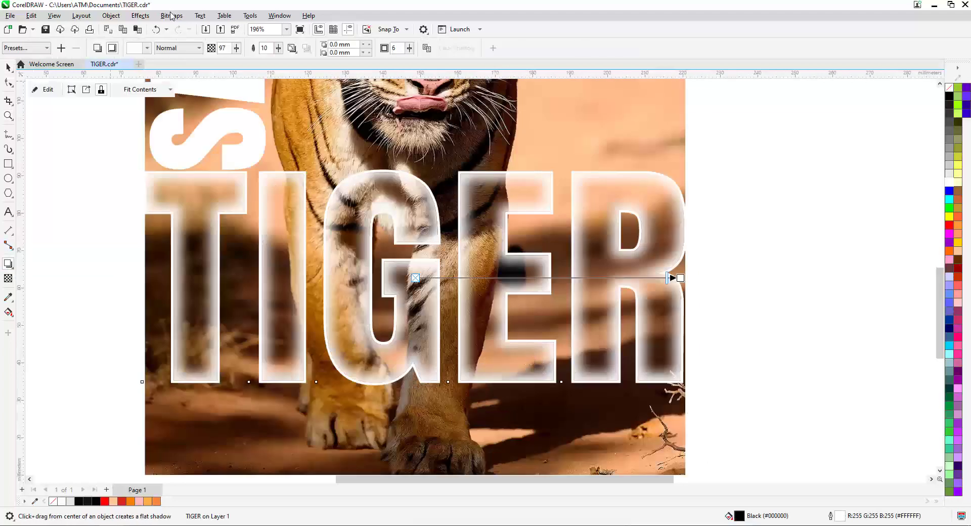
left_click(146, 49)
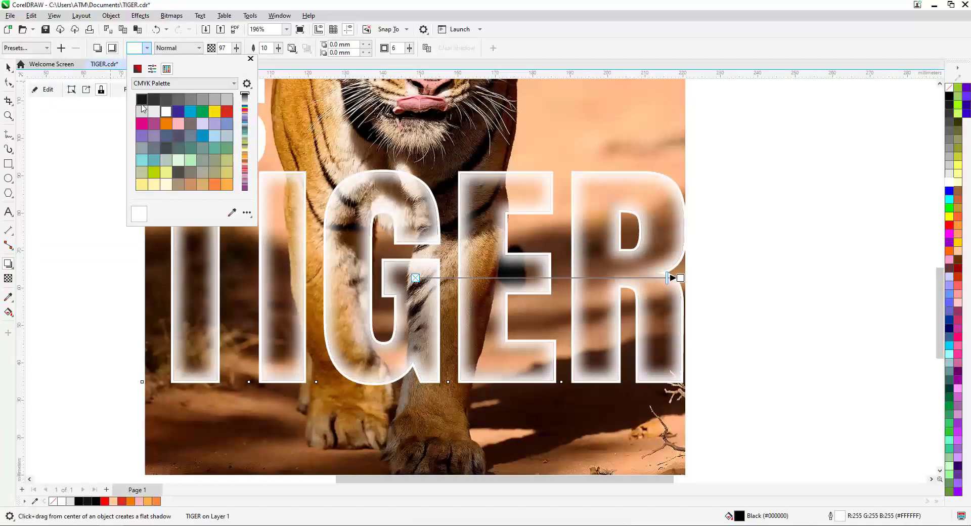
left_click(142, 100)
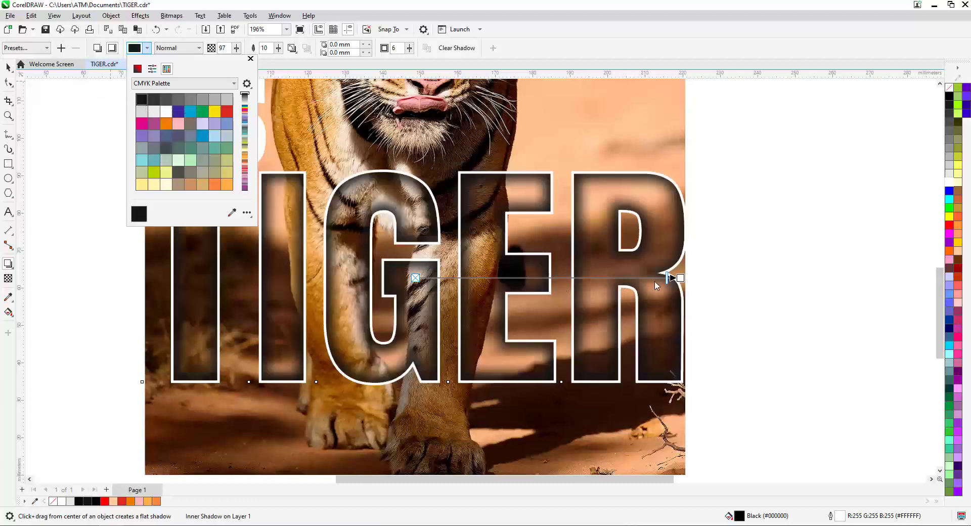
left_click(666, 282)
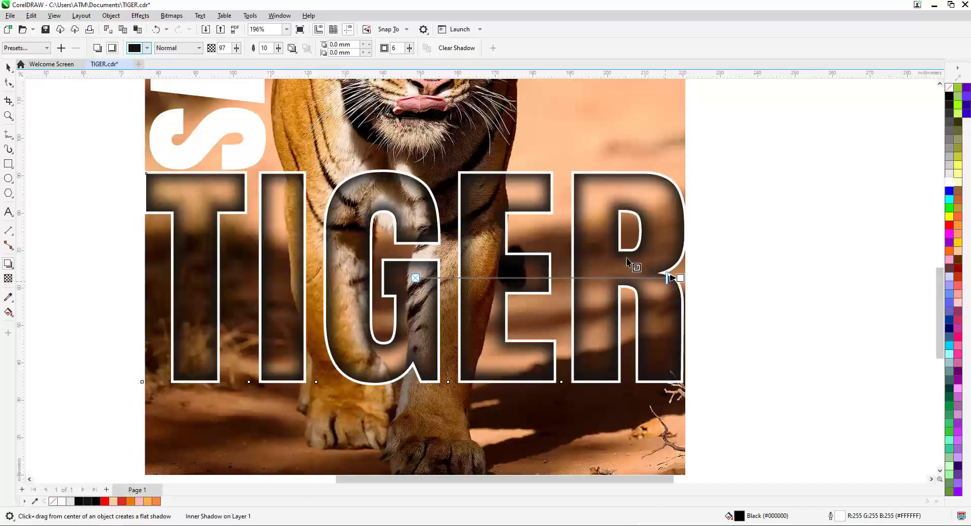
Set the opacity of the TIGER text's inner shadow to 80.
double_click(223, 48)
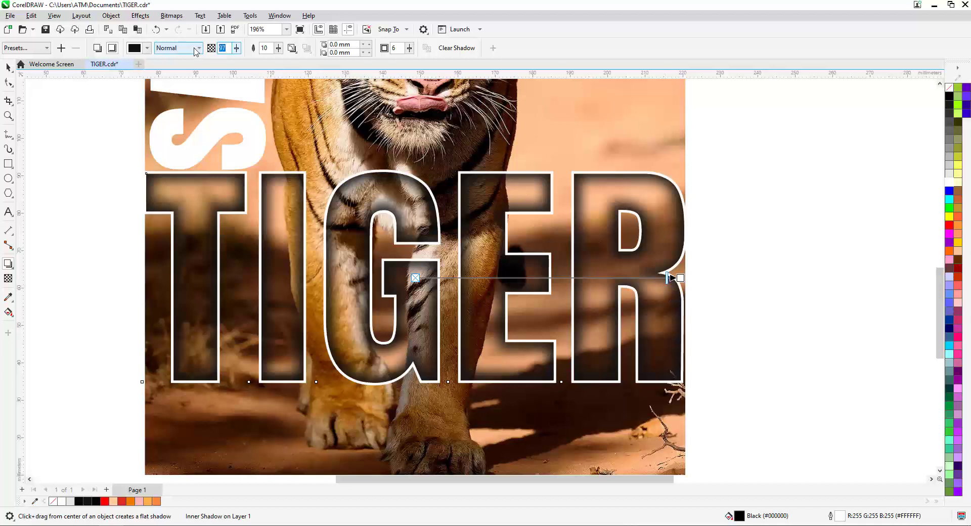
key("Return")
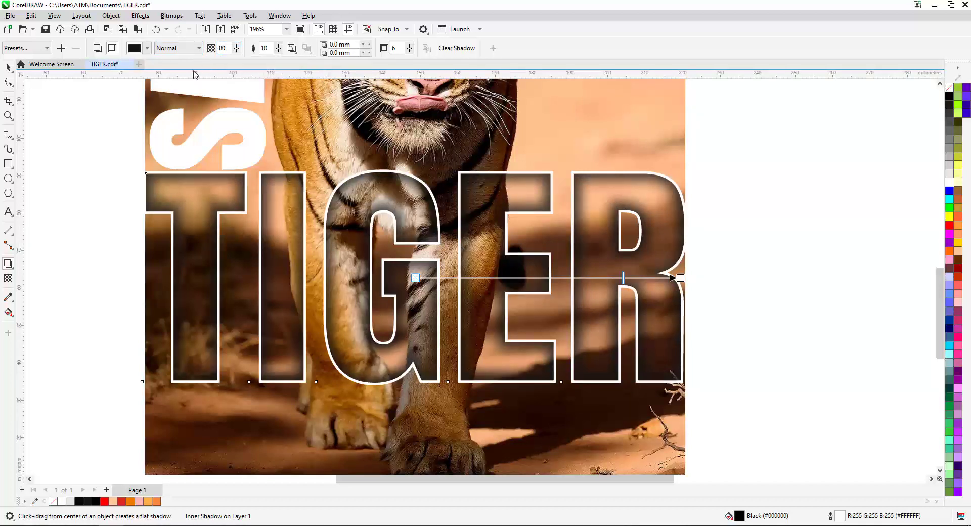
left_click(8, 67)
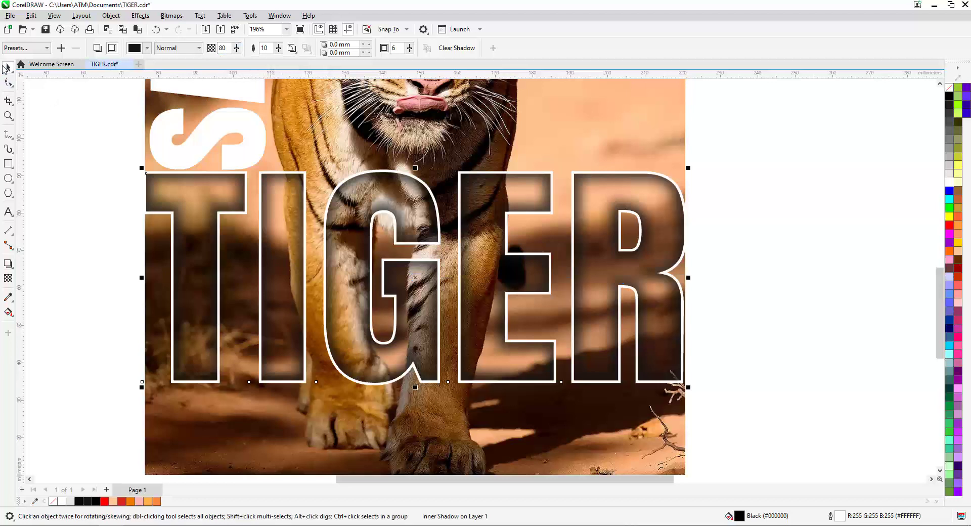
left_click(131, 286)
key("shift+F4")
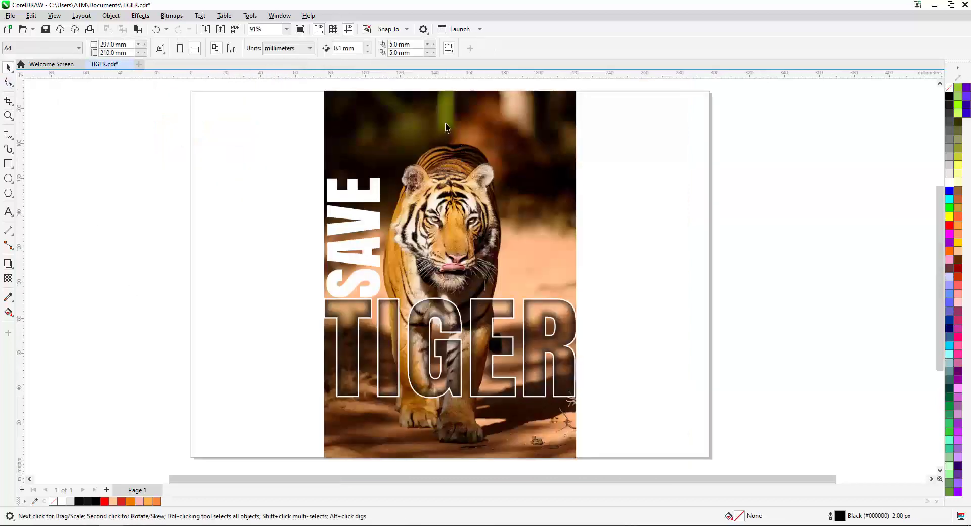
Copy the background tiger photo and paste the duplicate in place.
left_click(446, 127)
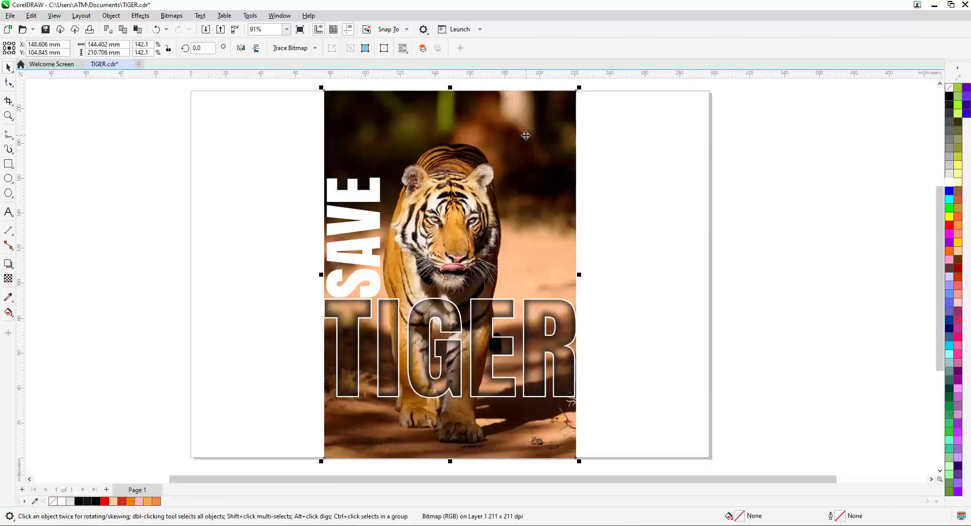
left_click(31, 16)
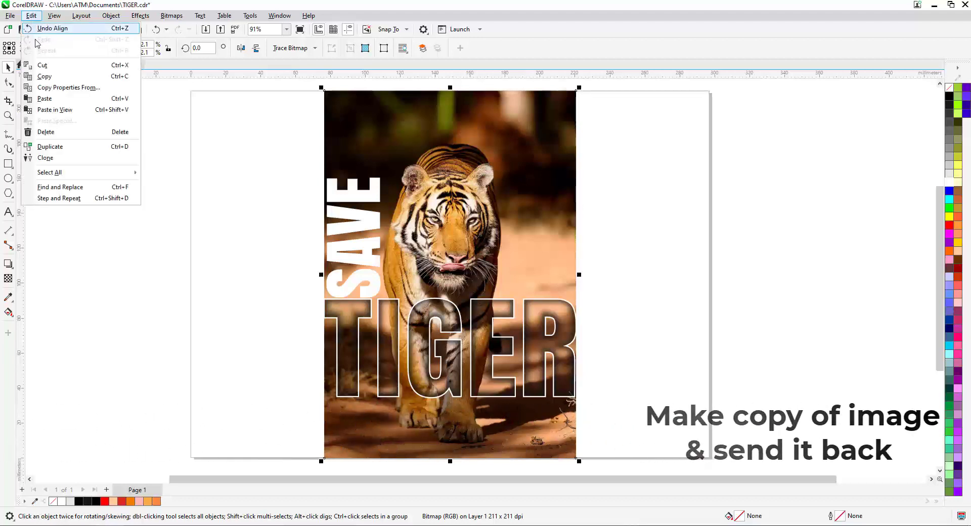
left_click(45, 78)
left_click(30, 16)
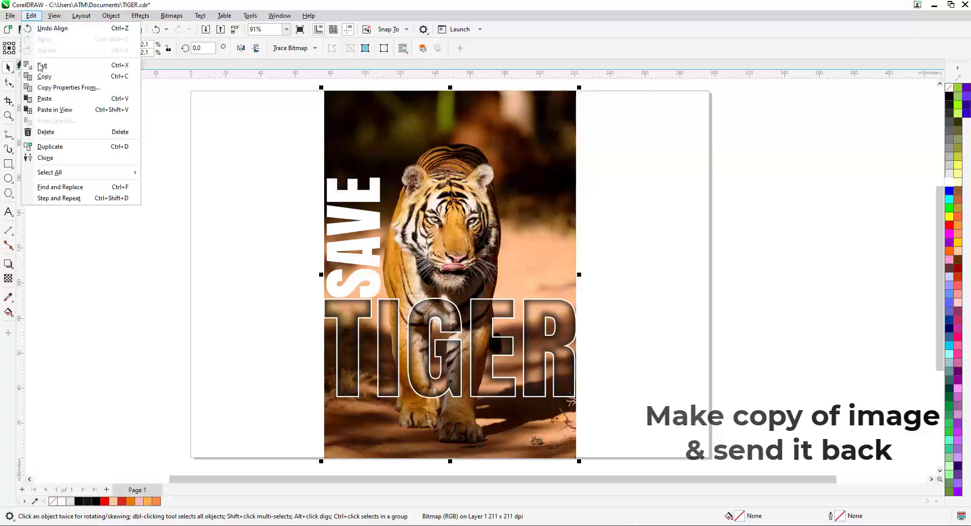
left_click(45, 99)
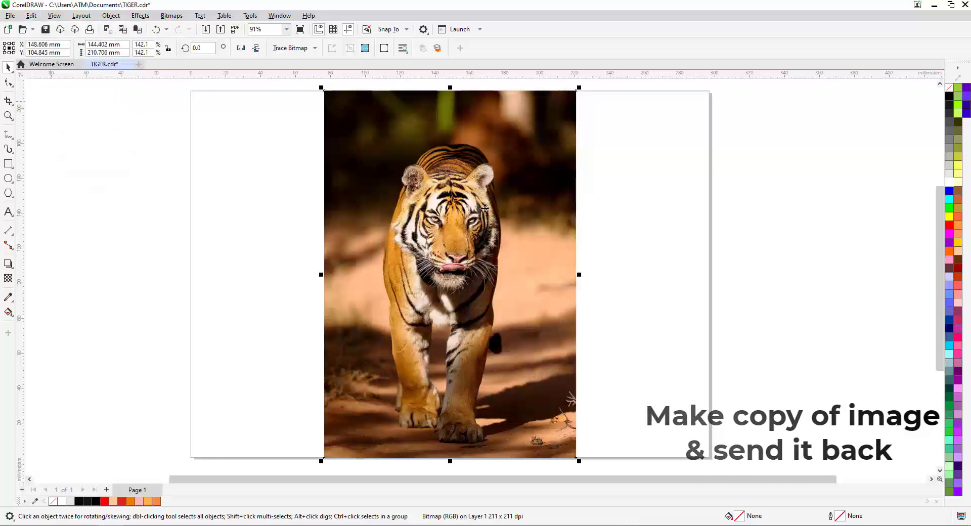
Send the pasted tiger photo back in the stacking order, behind the TIGER and SAVE text.
right_click(521, 165)
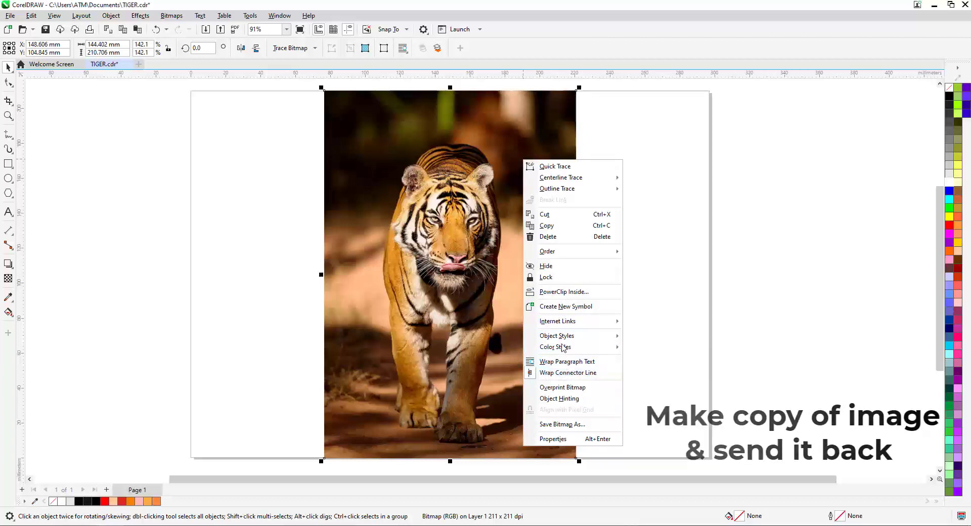
mouse_move(574, 253)
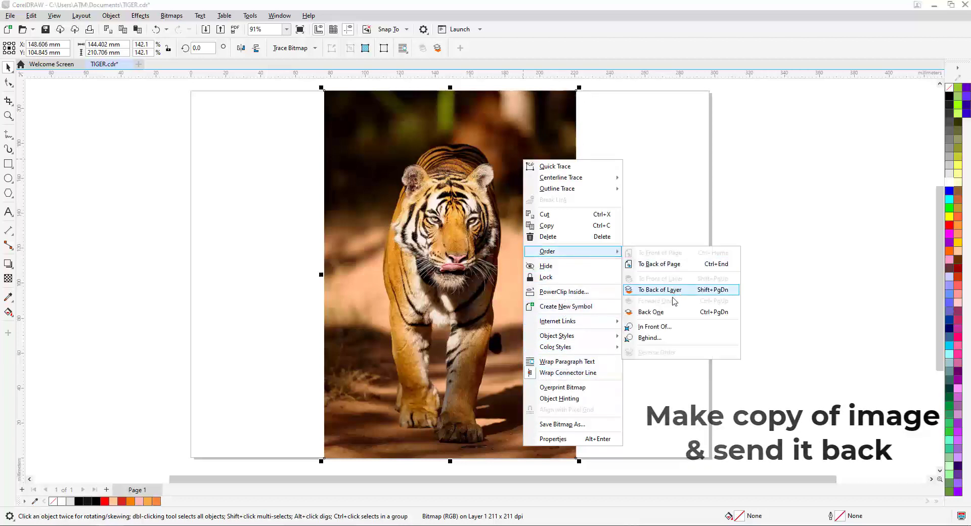
left_click(667, 313)
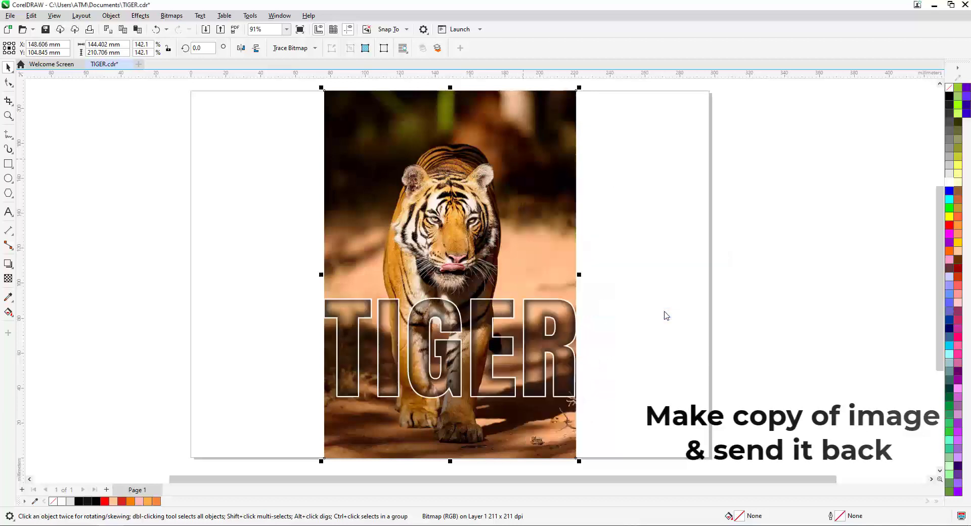
key("ctrl+Page_Down")
left_click(636, 257)
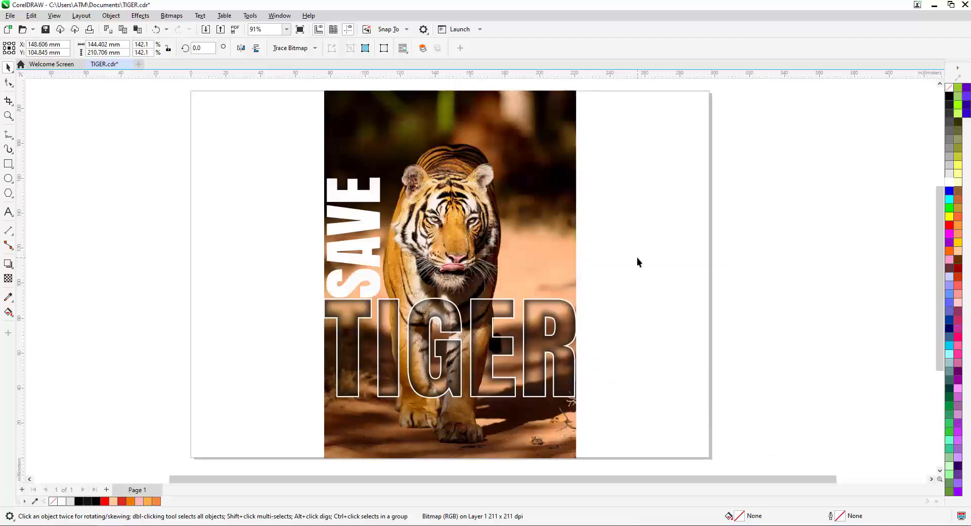
Apply a Multiply transparency merge mode to the duplicated tiger photo behind the text.
left_click(526, 138)
left_click(8, 279)
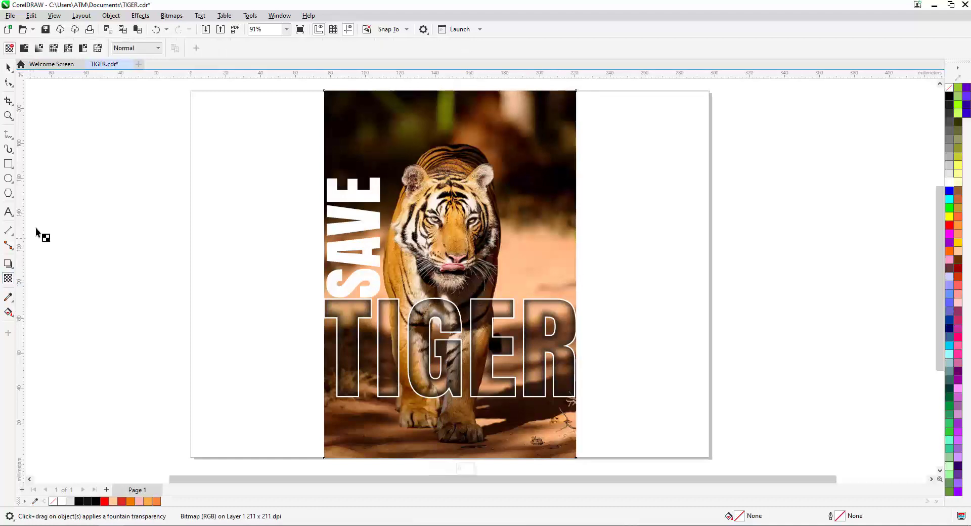
left_click(135, 49)
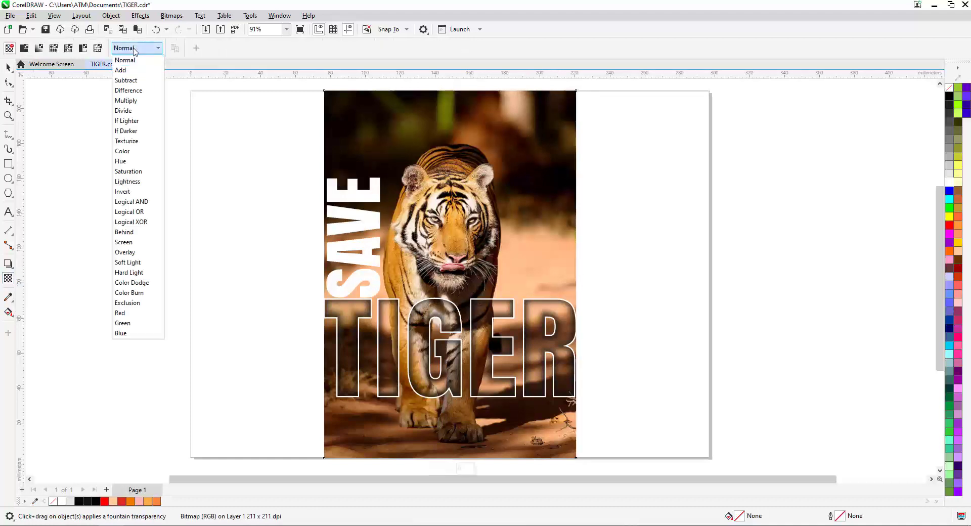
left_click(128, 101)
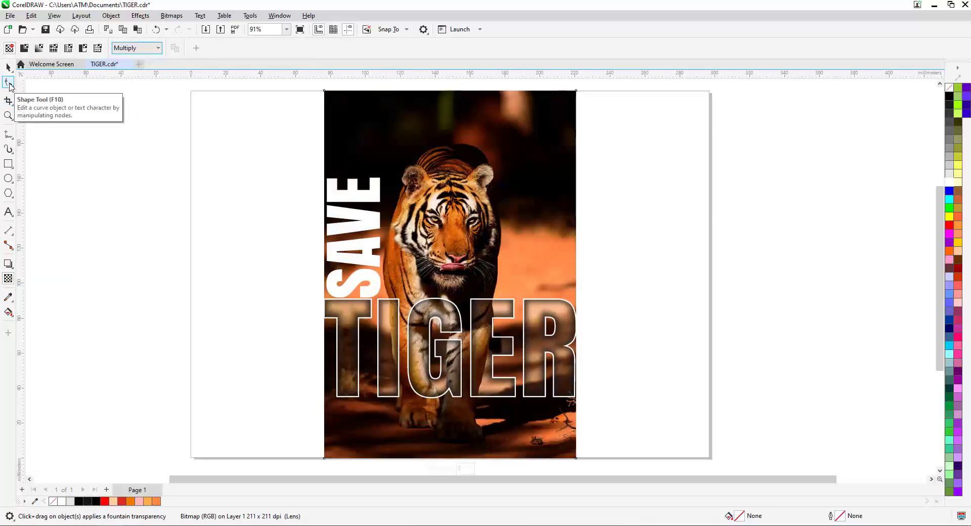
Crop the Multiply tiger photo with the Shape tool, moving its right edge inward so only the left part, about 76 mm wide, remains.
left_click(9, 83)
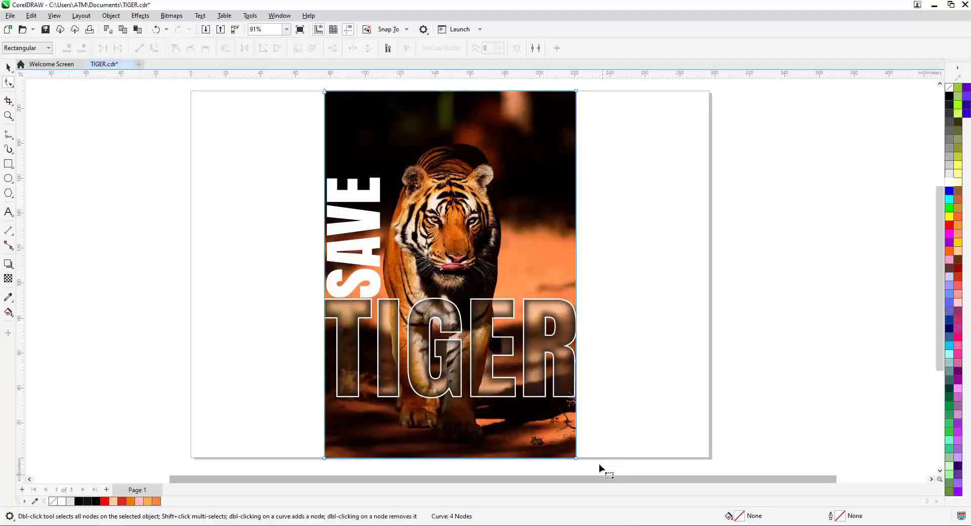
left_click_drag(564, 466, 600, 87)
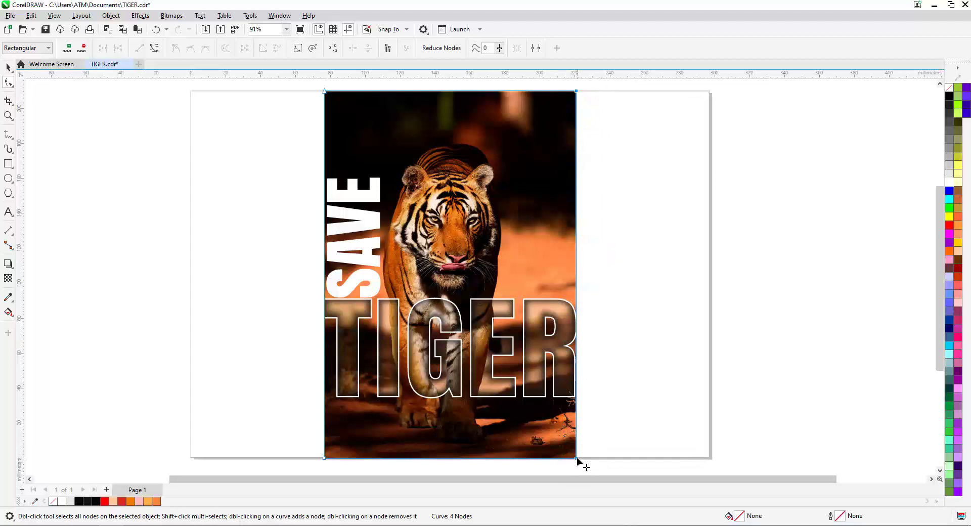
left_click_drag(576, 457, 467, 460)
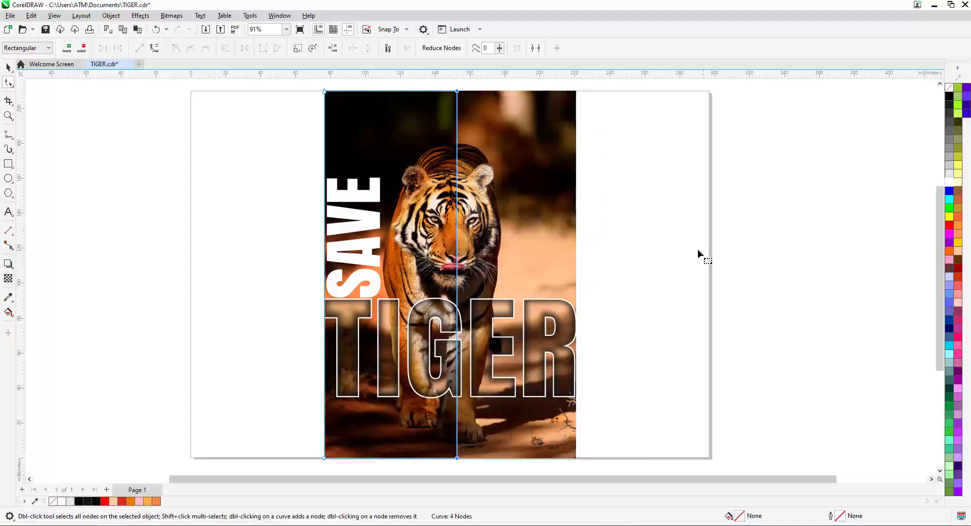
key("space")
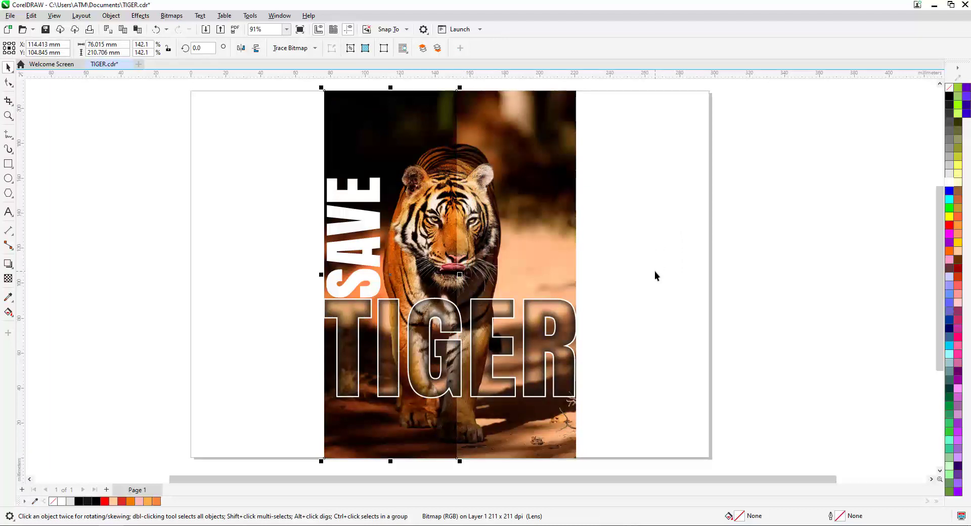
left_click(652, 272)
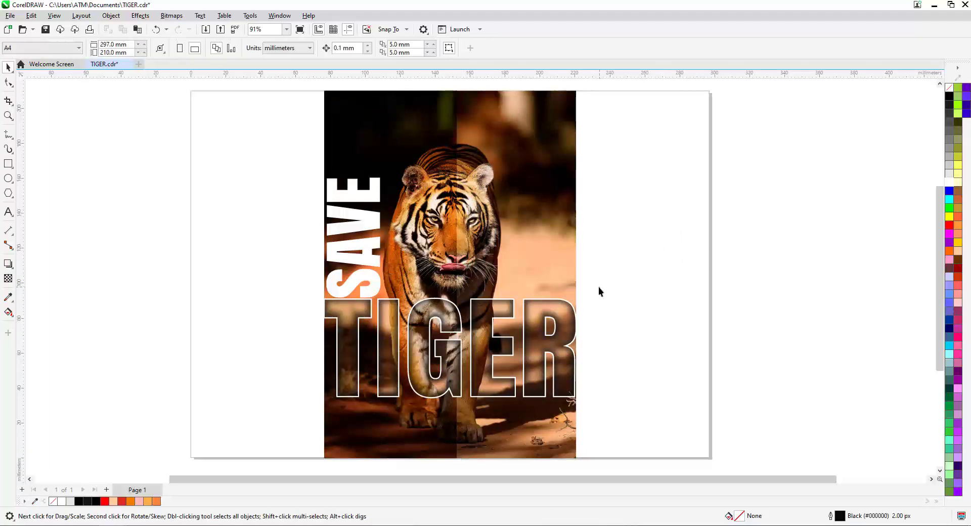
Select all the poster objects, zoom to them and show the finished design in full-screen preview.
scroll(599, 287, "down", 1)
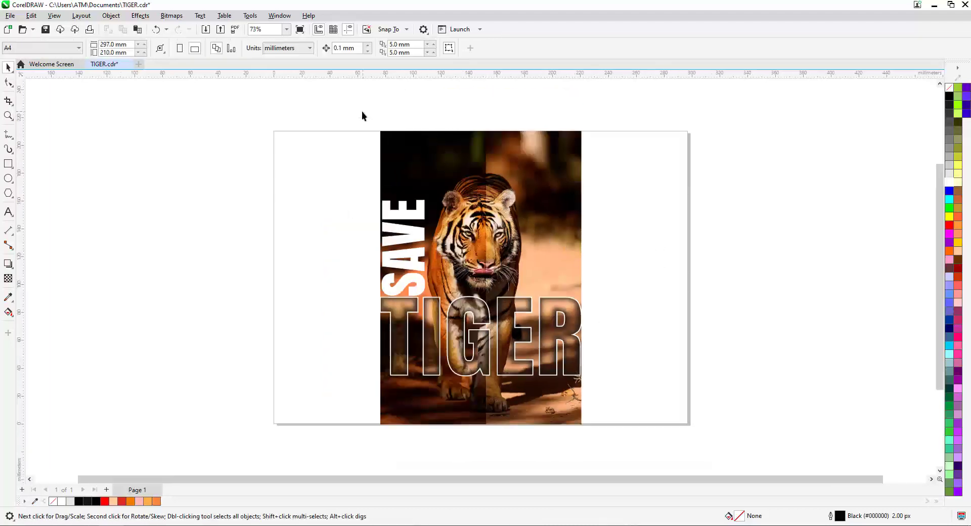
left_click_drag(360, 116, 606, 443)
key("shift+F2")
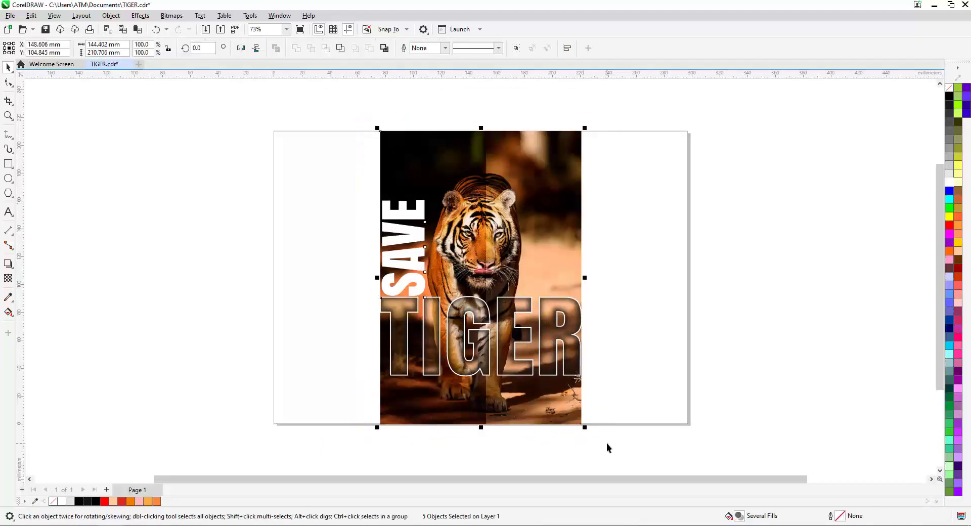
left_click(301, 32)
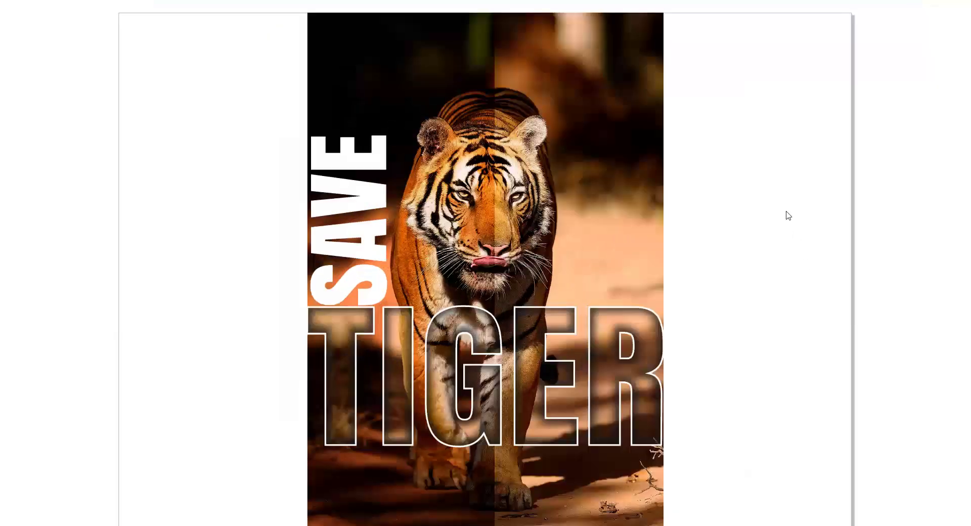